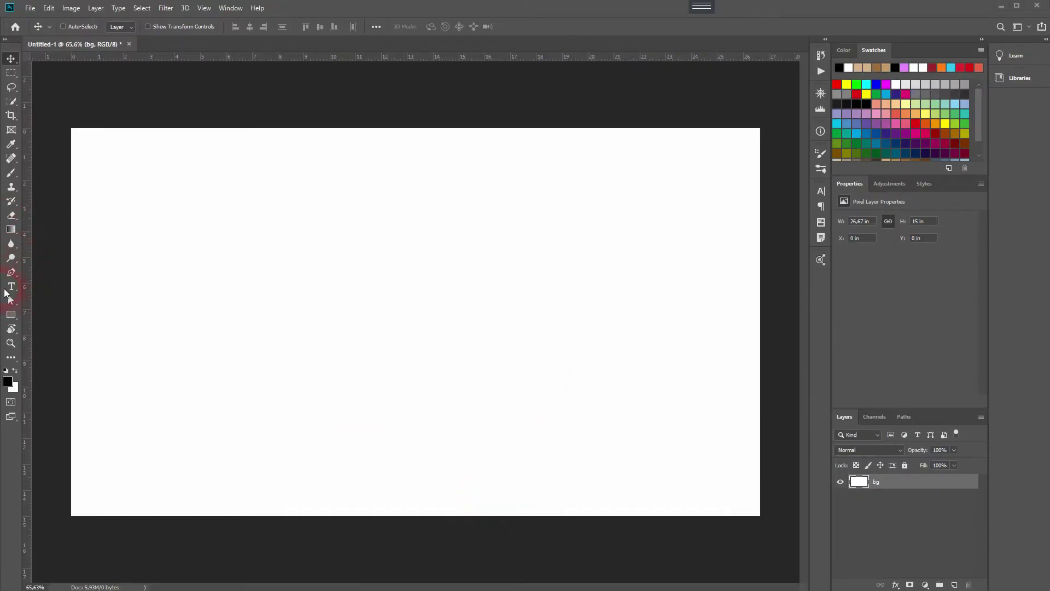
Add ORIGAMI as black Lab Pulsar type and enlarge it to 43.55 pt
left_click(11, 291)
left_click(48, 286)
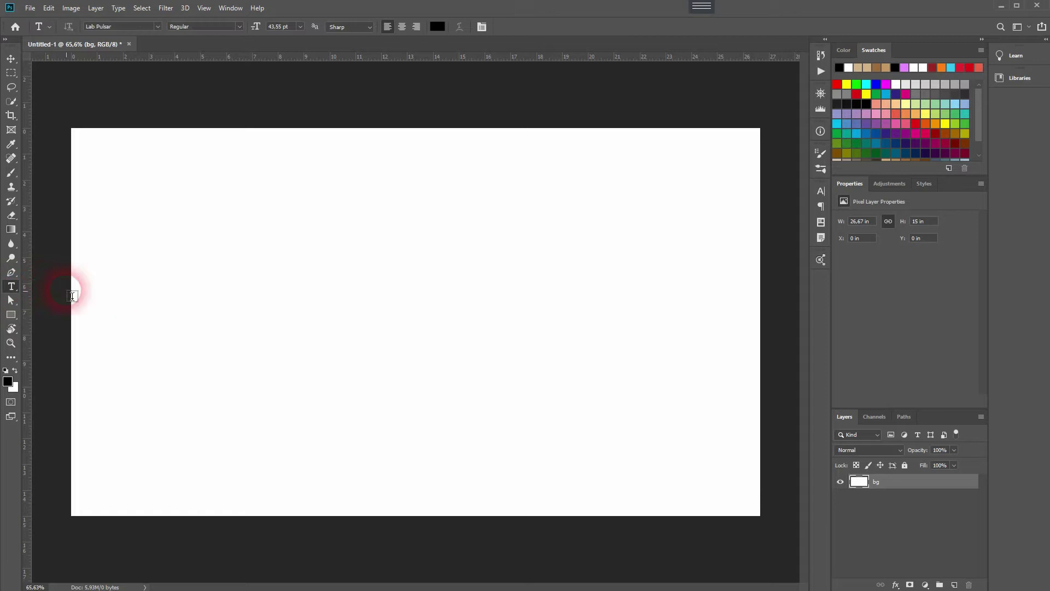
left_click(276, 322)
type("ORI")
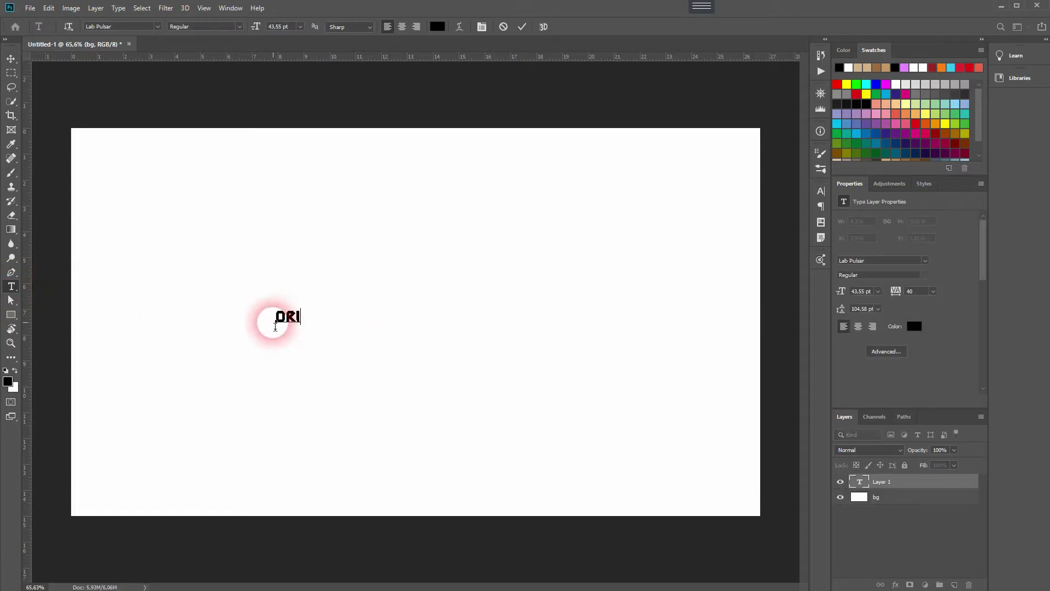
left_click(11, 58)
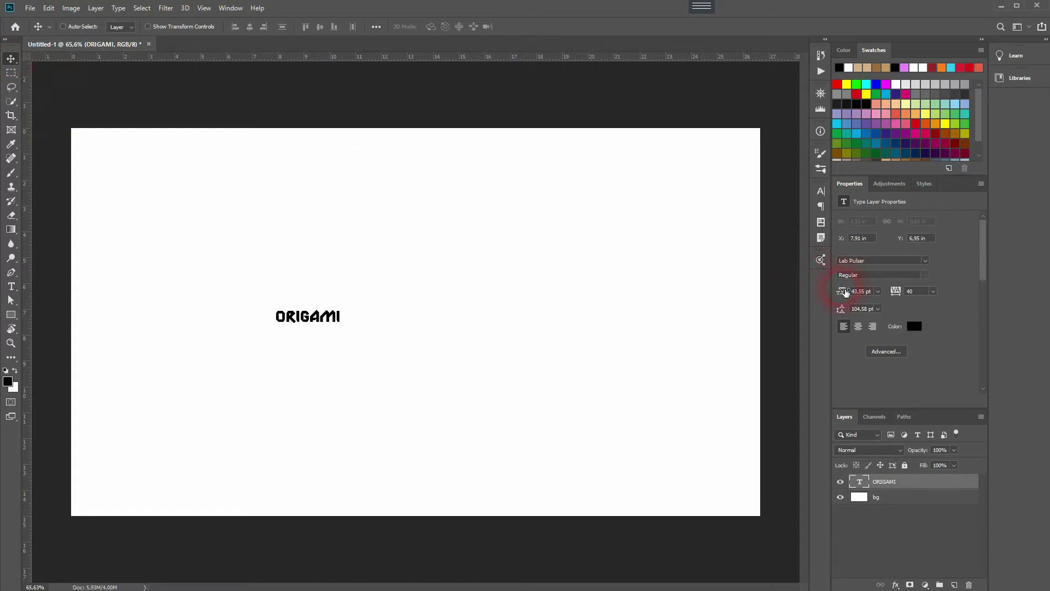
left_click_drag(845, 292, 915, 306)
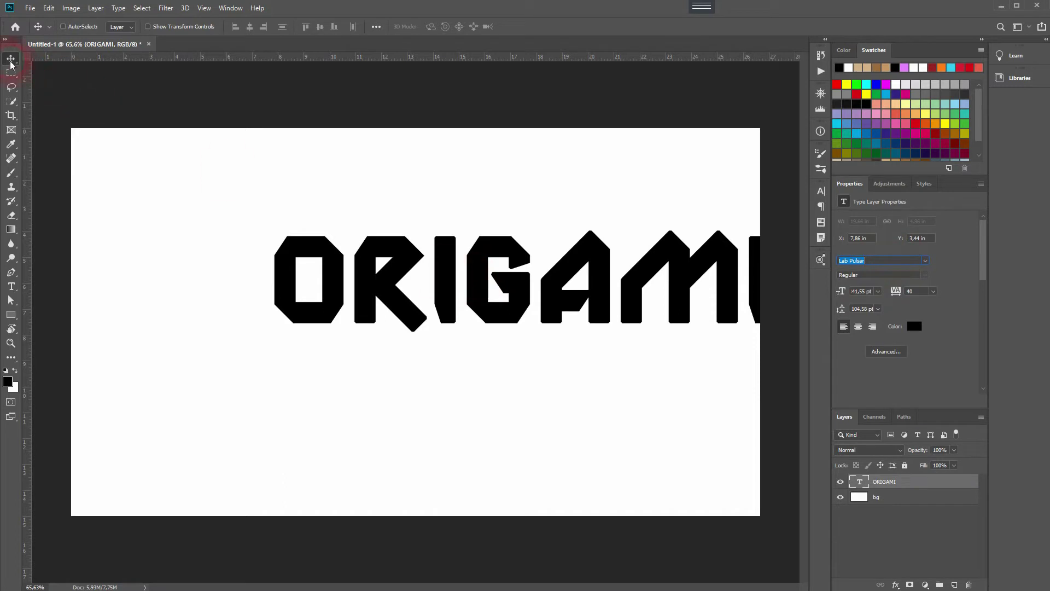
Reposition the ORIGAMI text and stretch it slightly wider with Free Transform
left_click_drag(501, 288, 396, 344)
key("ctrl+t")
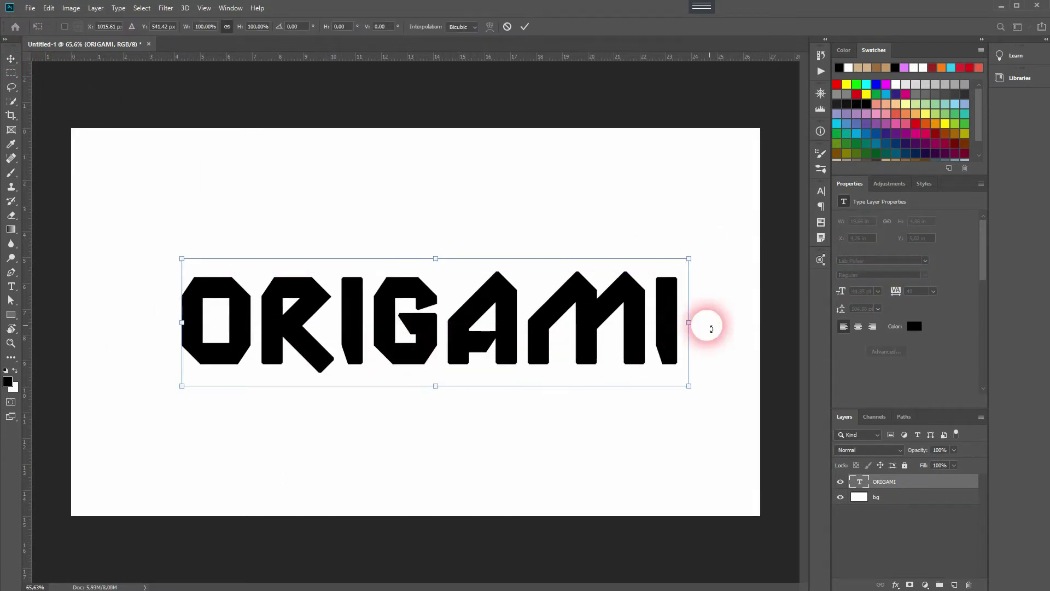
left_click_drag(696, 323, 757, 327)
key("Return")
Centre ORIGAMI horizontally and vertically on the canvas, then deselect
key("ctrl+a")
left_click(256, 27)
left_click(321, 32)
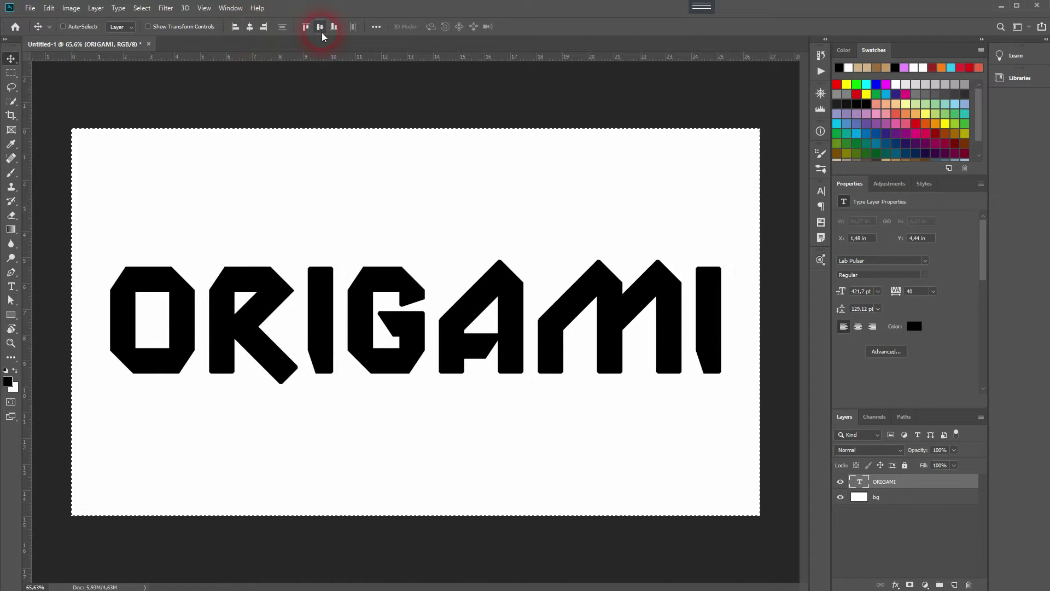
key("ctrl+d")
Colour the ORIGAMI text cyan #31c5f0 and reselect its layer
left_click(915, 327)
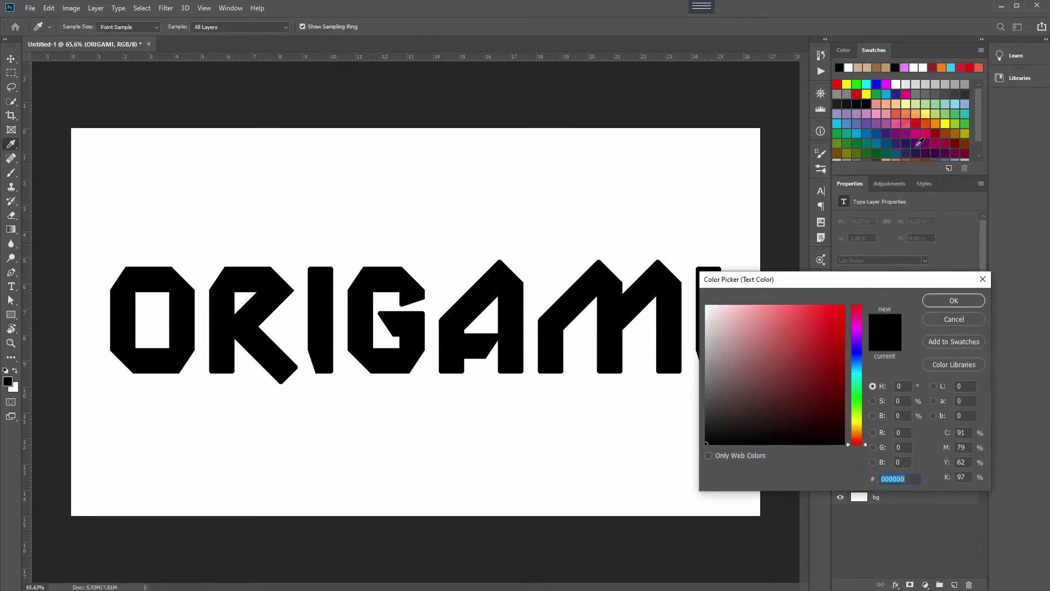
left_click(952, 69)
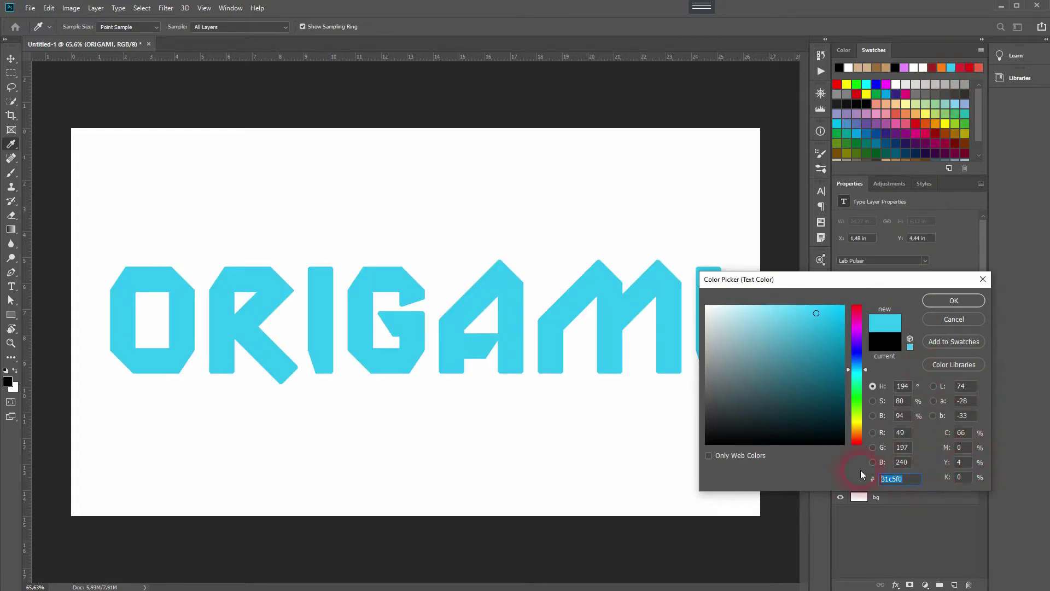
left_click(953, 301)
left_click(899, 489)
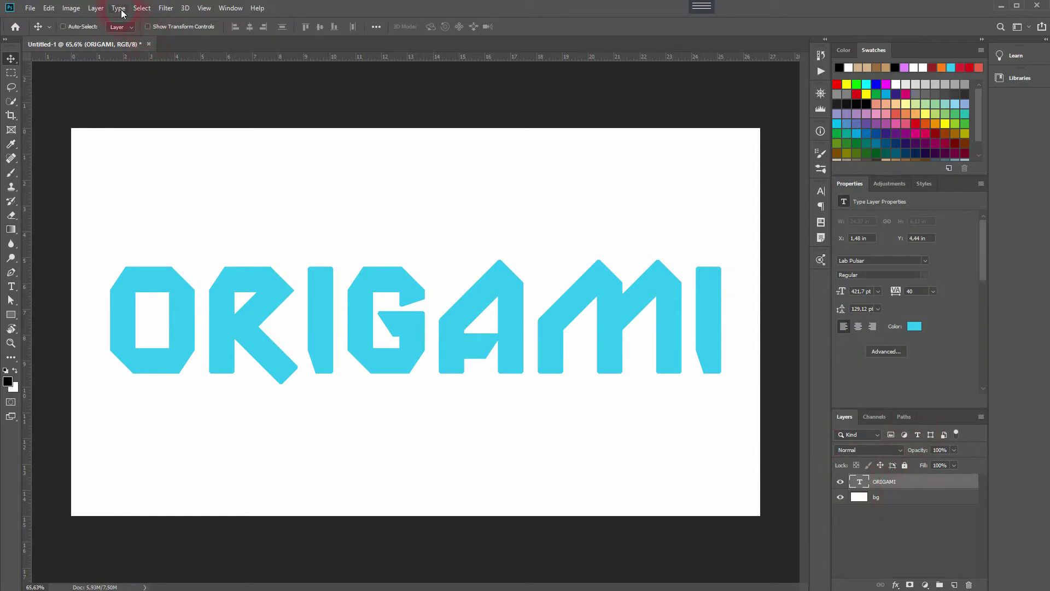
Rasterize the ORIGAMI type layer and fit the canvas in view
left_click(98, 8)
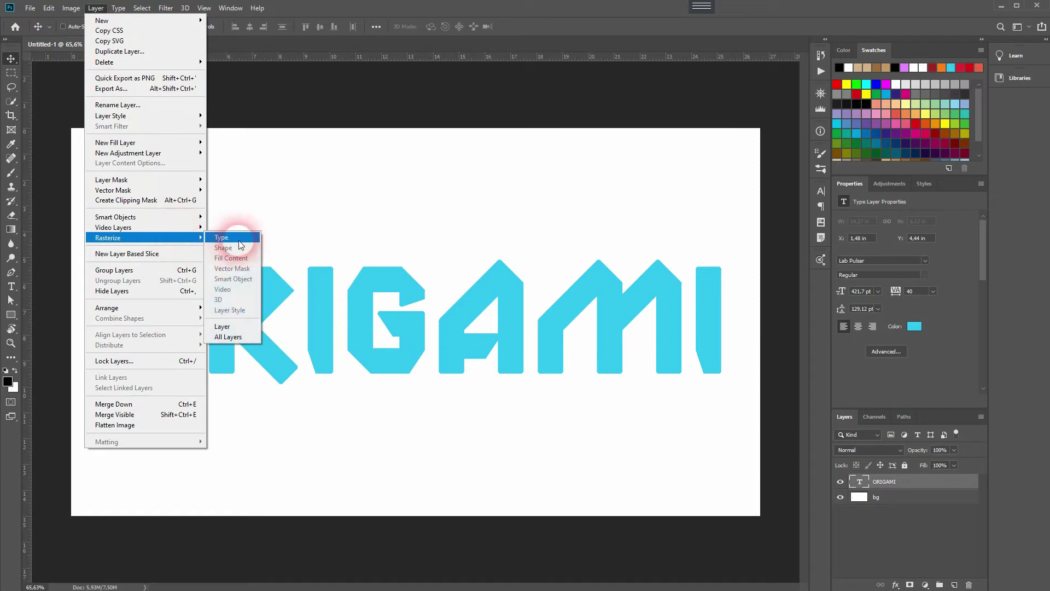
mouse_move(143, 238)
left_click(235, 237)
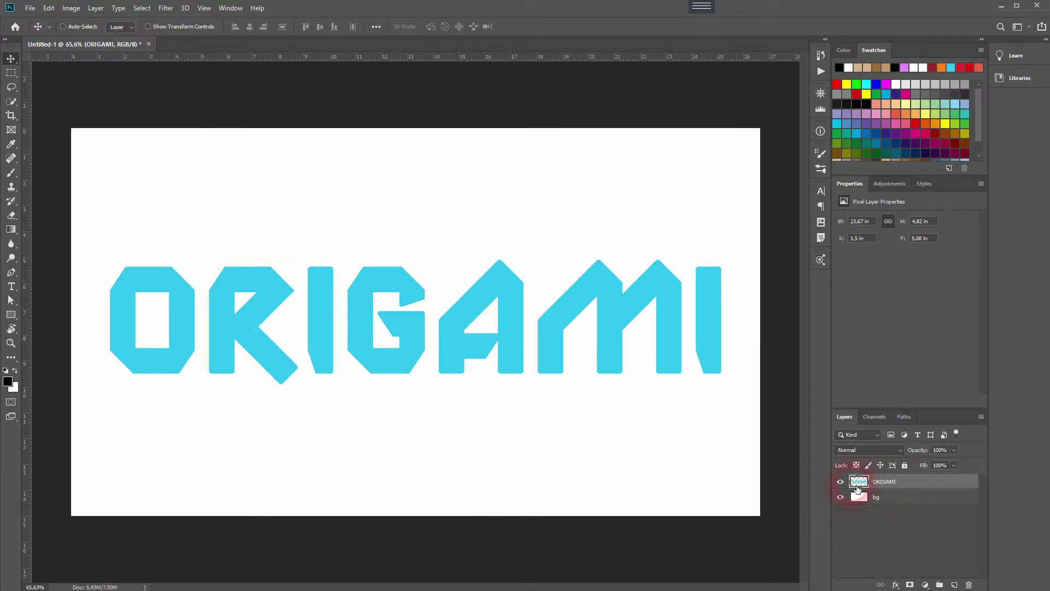
key("ctrl+0")
key("g")
Add Layer 1 above ORIGAMI, masked to the letter shapes, targeting its pixels
left_click(955, 584)
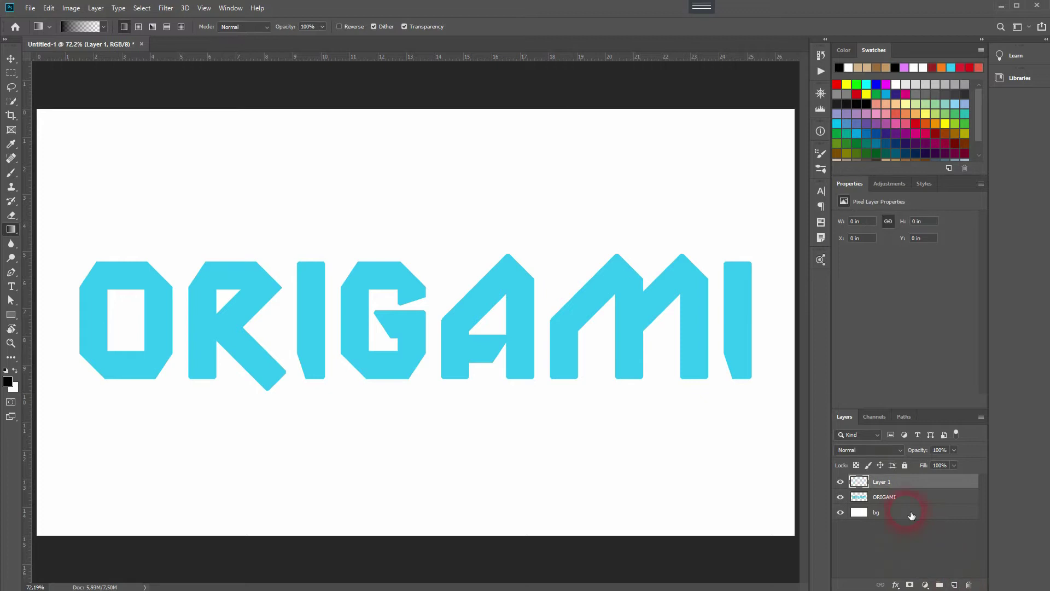
left_click(859, 499, "ctrl")
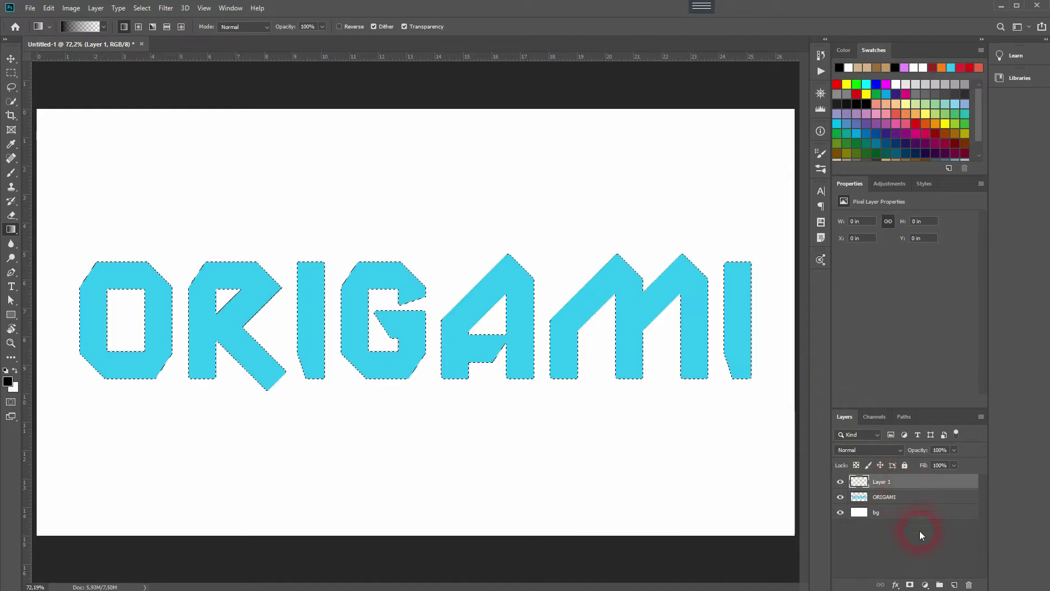
left_click(910, 585)
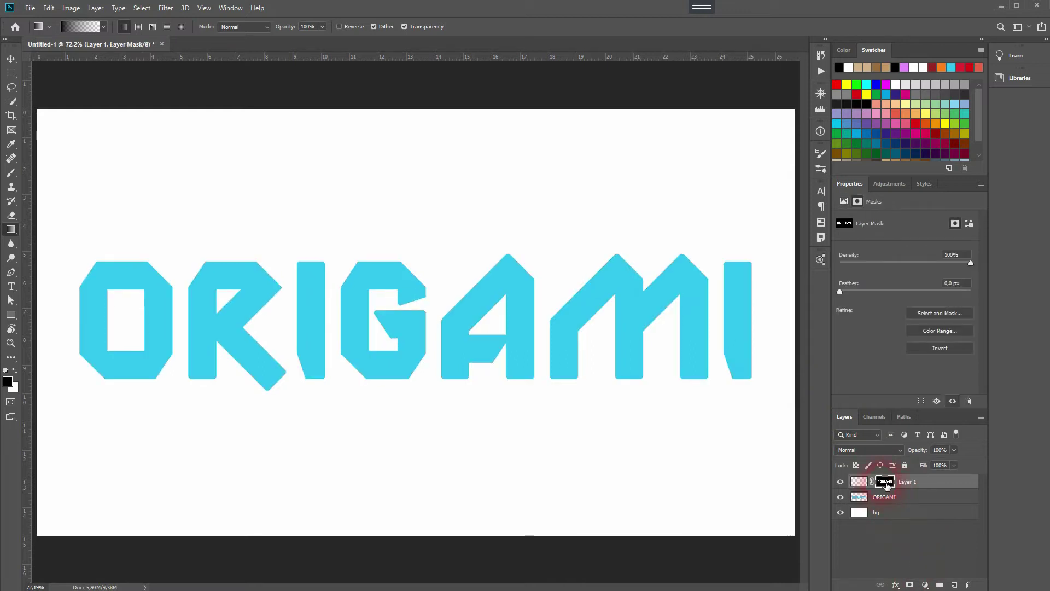
left_click(886, 481, "alt")
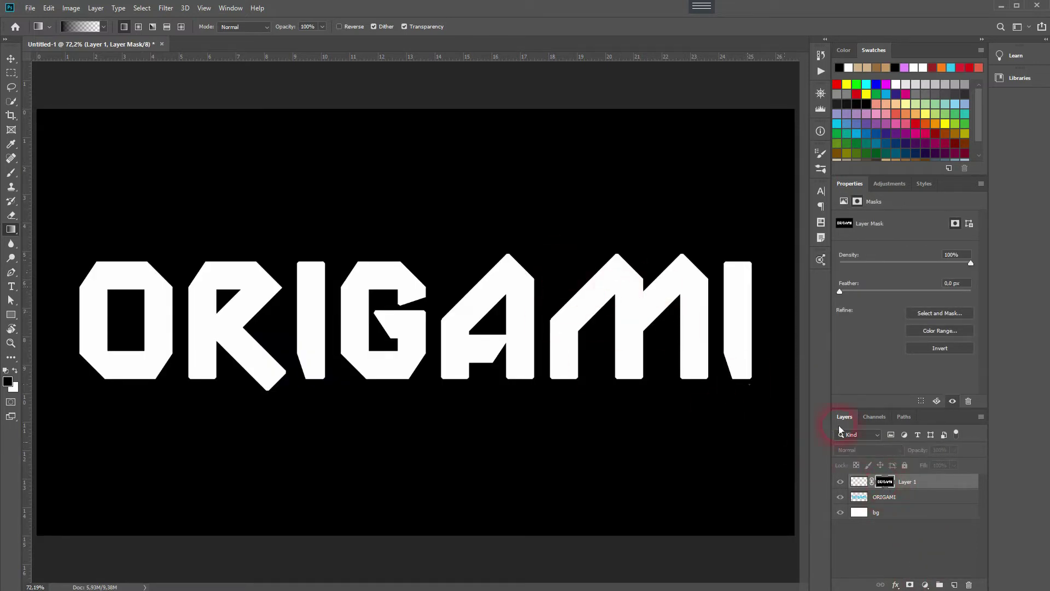
left_click(890, 482, "alt")
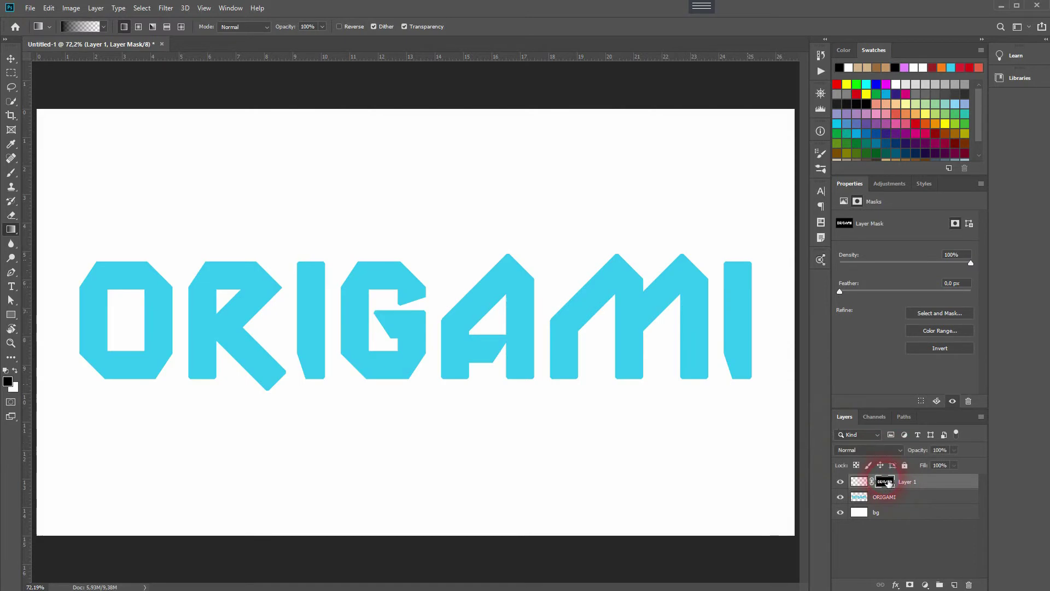
left_click(860, 483)
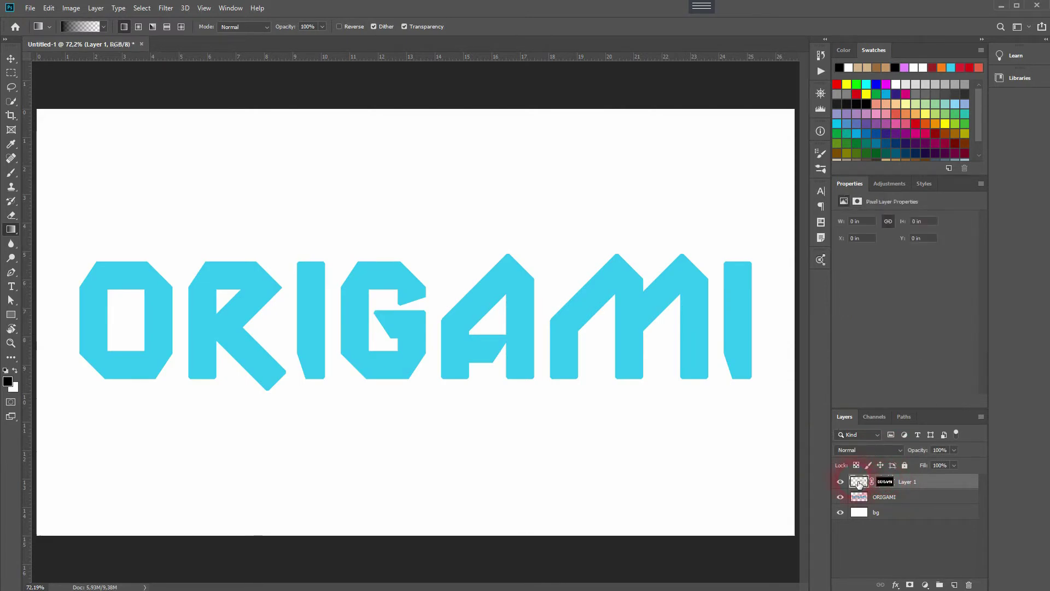
left_click(886, 482)
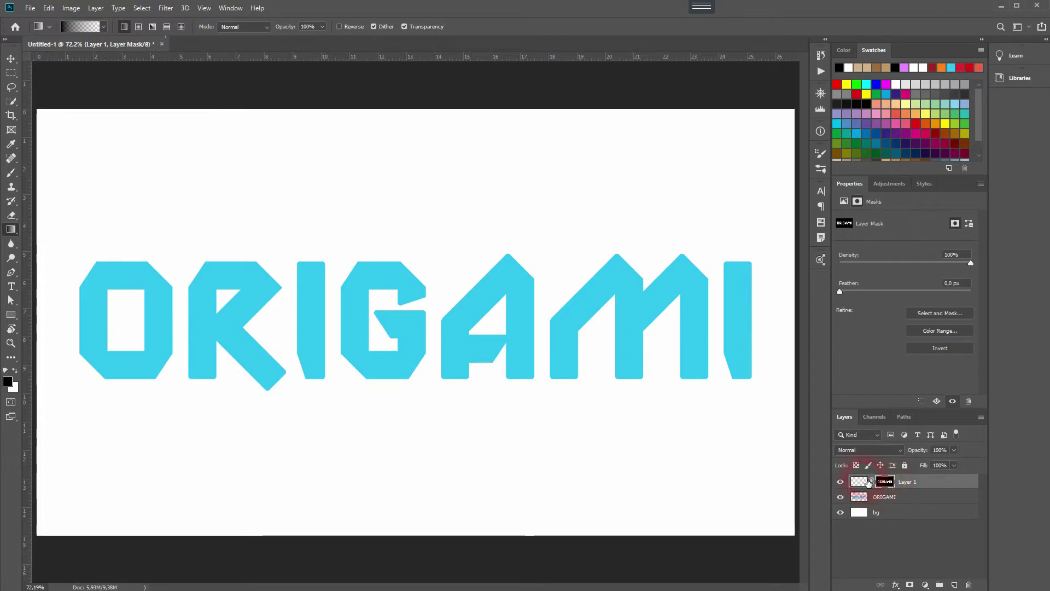
left_click(866, 481)
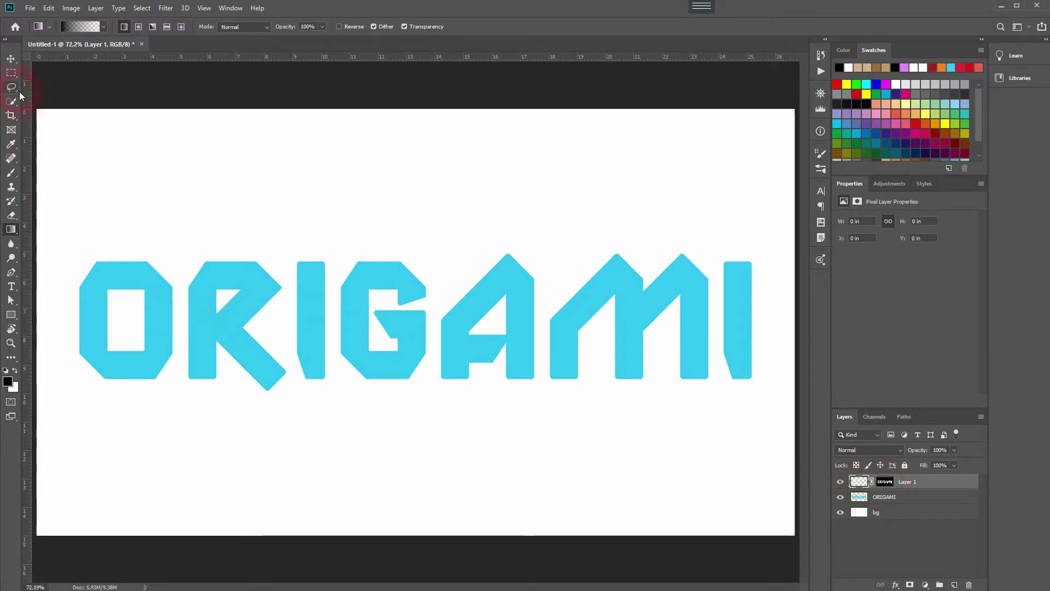
Zoom in on the O and draw a first marquee from its inner corner
left_click(11, 73)
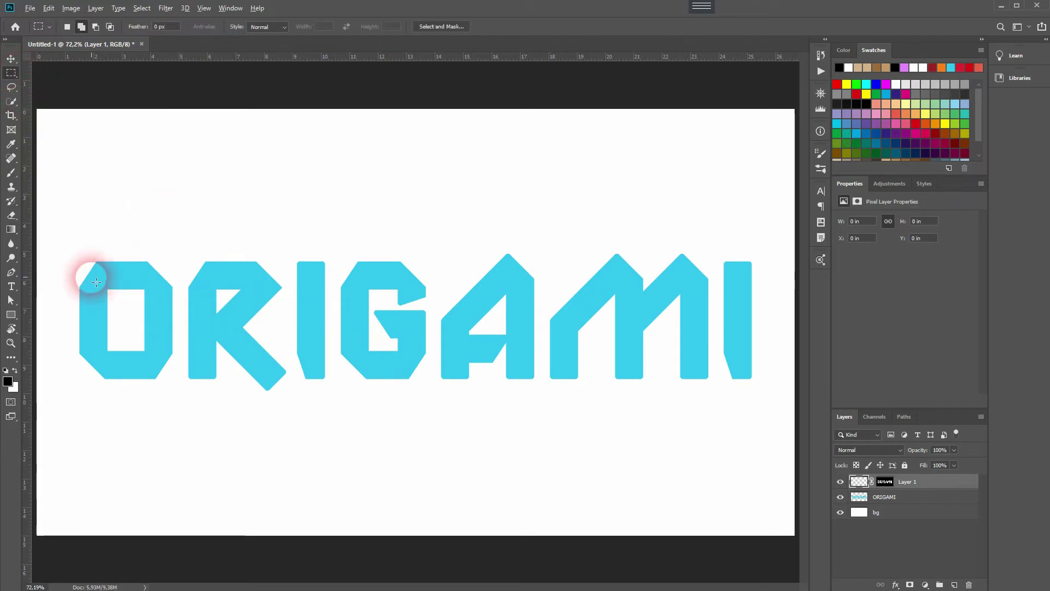
scroll(93, 290, "up", 5)
scroll(109, 317, "up", 2)
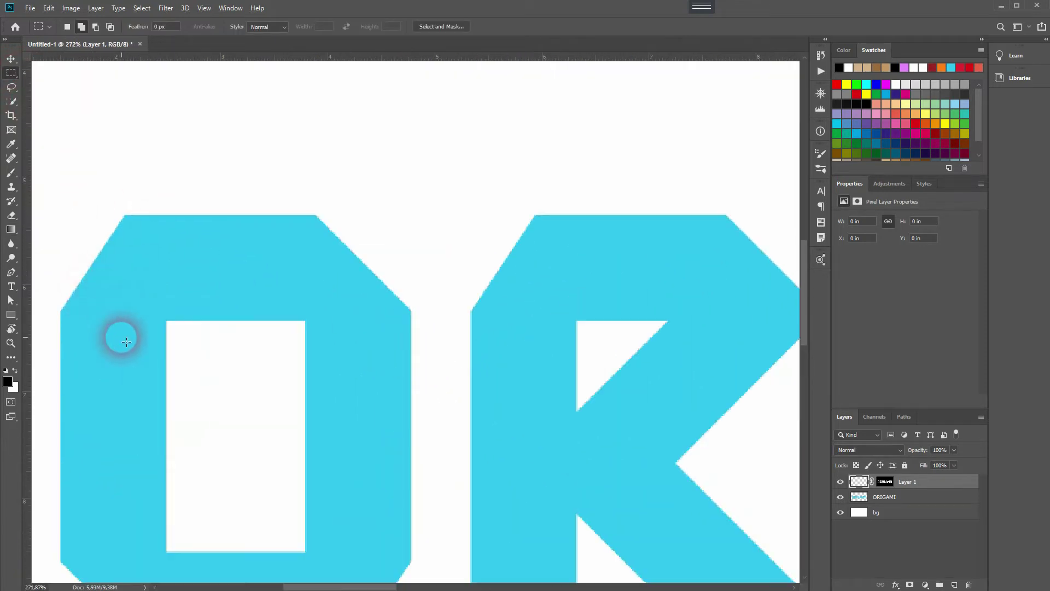
left_click_drag(120, 335, 270, 347)
scroll(255, 329, "up", 1)
scroll(345, 341, "up", 3)
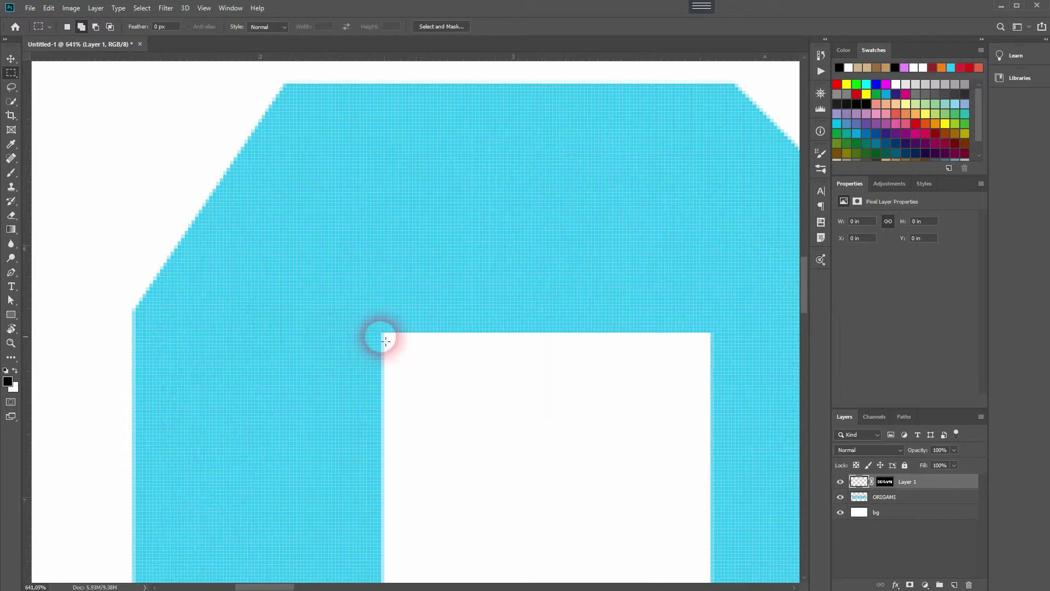
left_click_drag(384, 329, 82, 427)
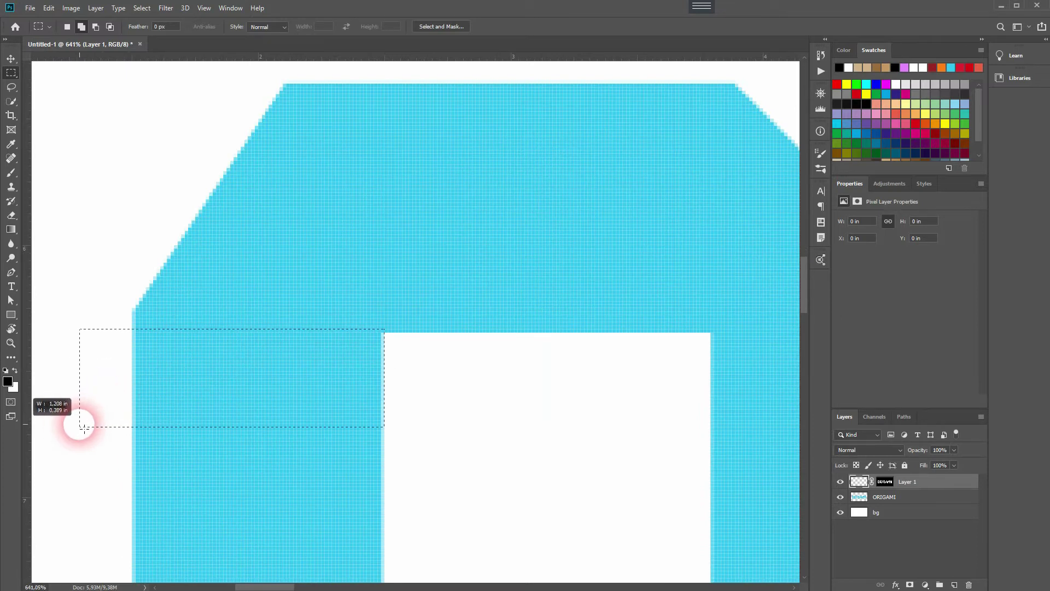
scroll(383, 330, "up", 5, "alt")
scroll(392, 340, "up", 1, "alt")
Redraw a thin marquee across the O's left stroke, level with its inner hole
left_click(391, 362)
mouse_move(391, 342)
left_mouse_down()
mouse_move(289, 440)
mouse_move(162, 463)
mouse_move(20, 541)
left_mouse_up()
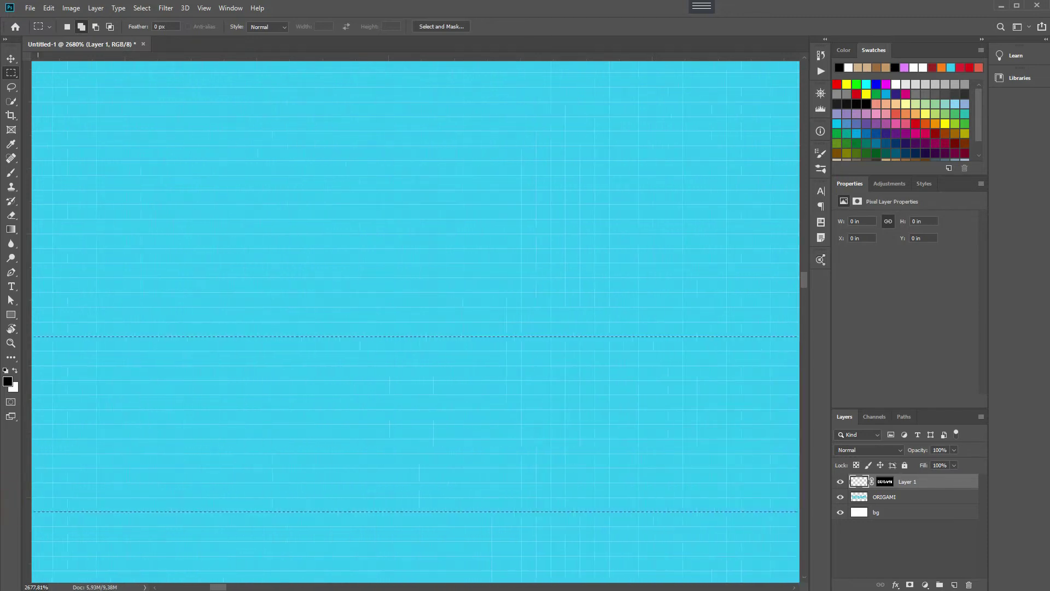
left_click_drag(20, 540, 154, 499)
key("ctrl+0")
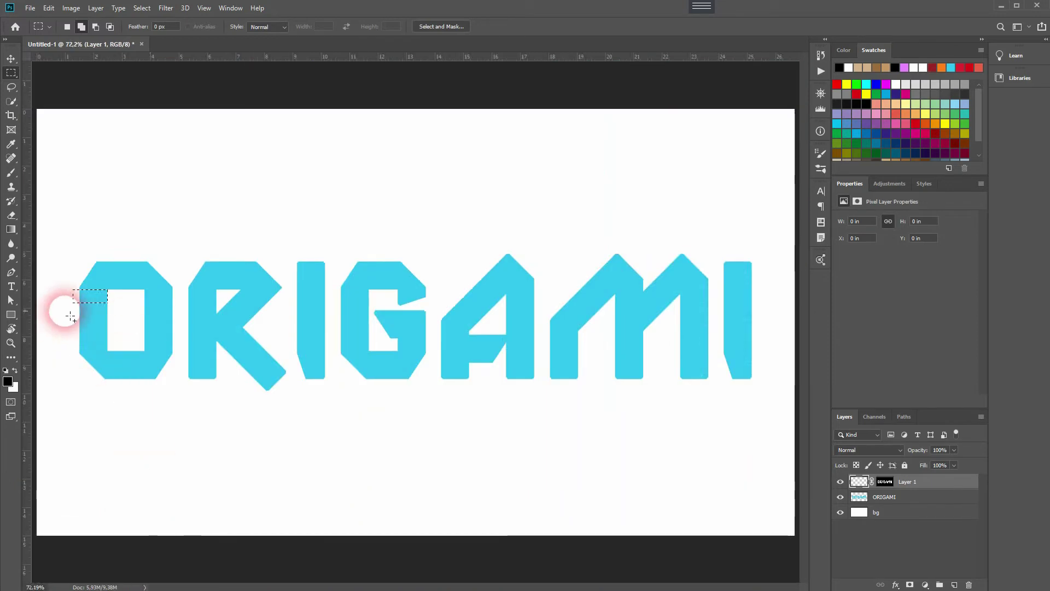
scroll(89, 298, "up", 3)
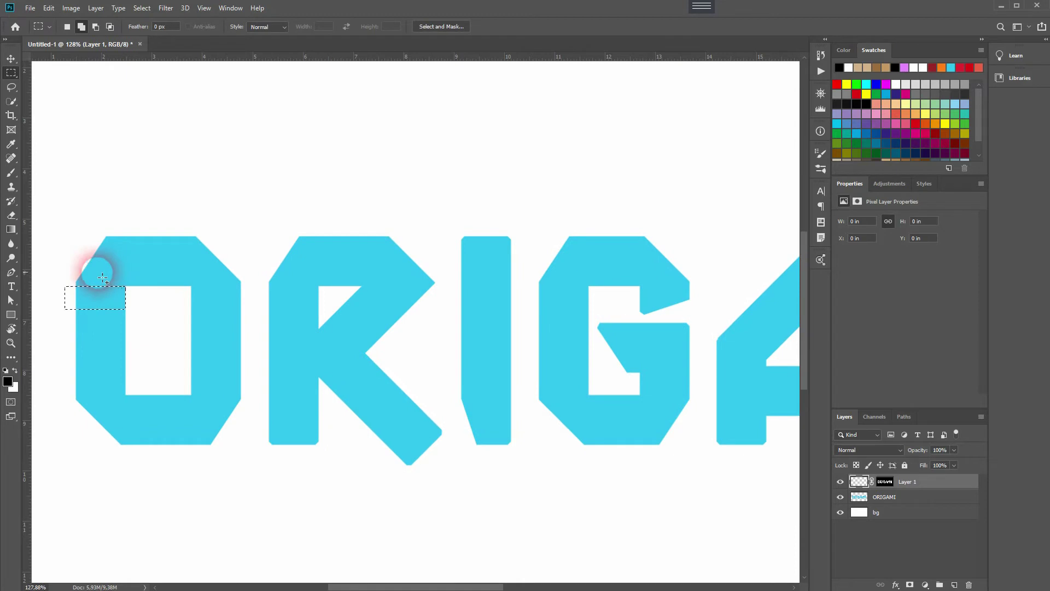
left_click(11, 231)
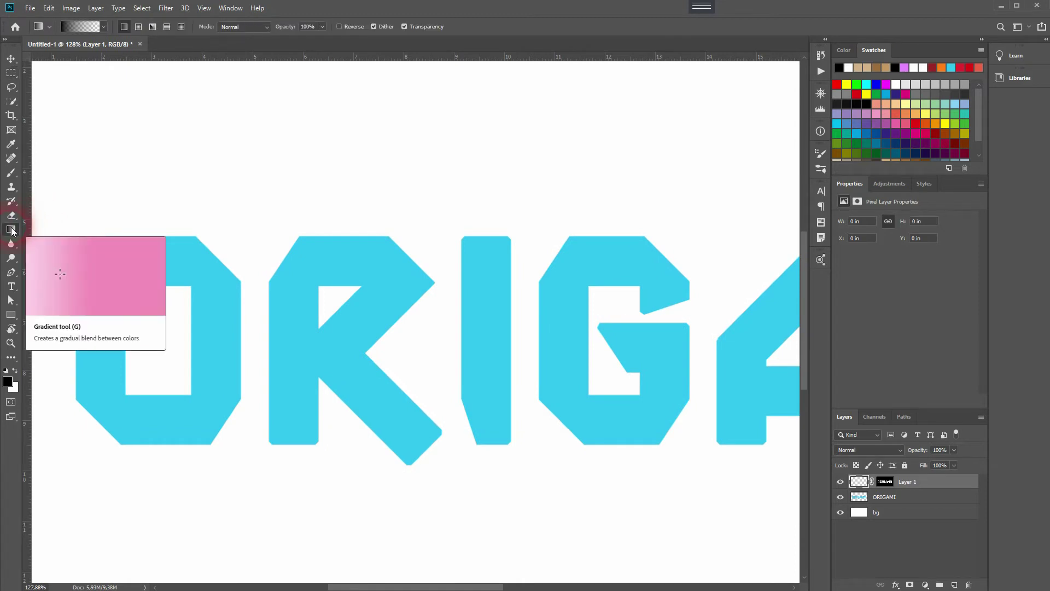
Load a Foreground to Transparent gradient with a black left stop
left_click(82, 26)
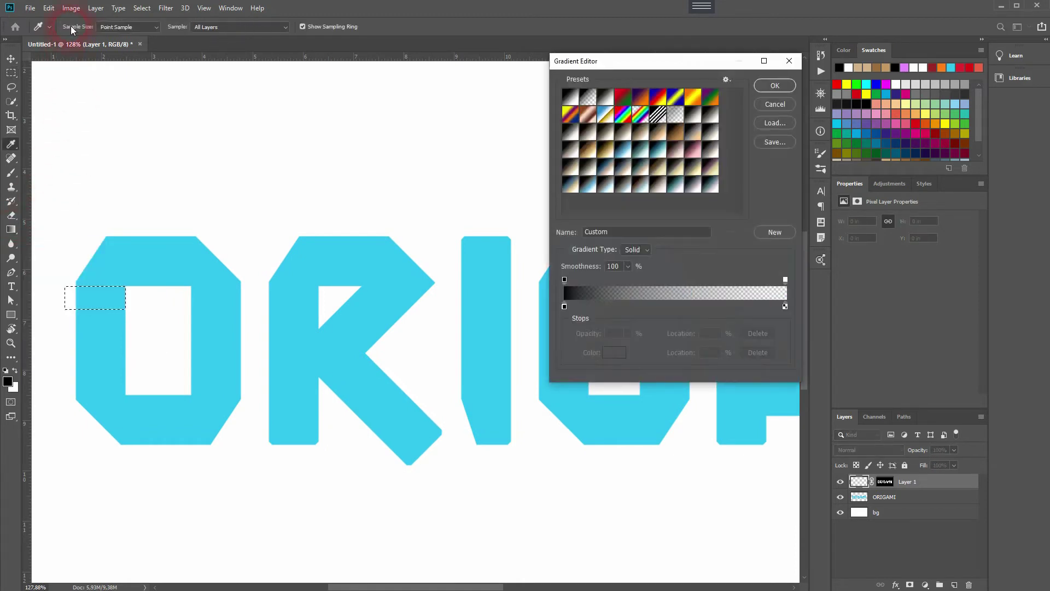
left_click(595, 102)
left_click(604, 251)
left_click(564, 307)
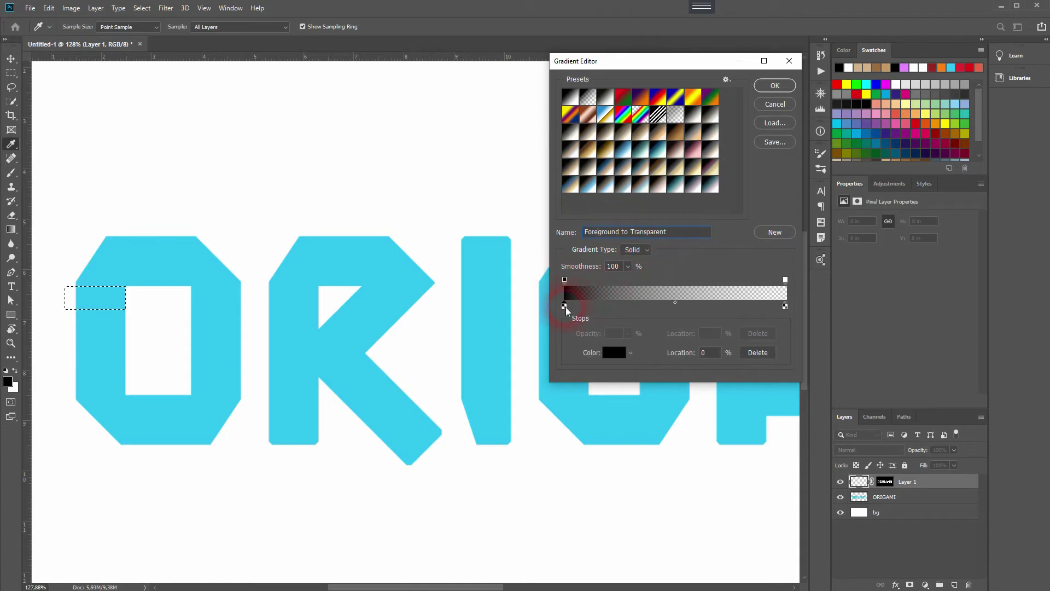
double_click(564, 307)
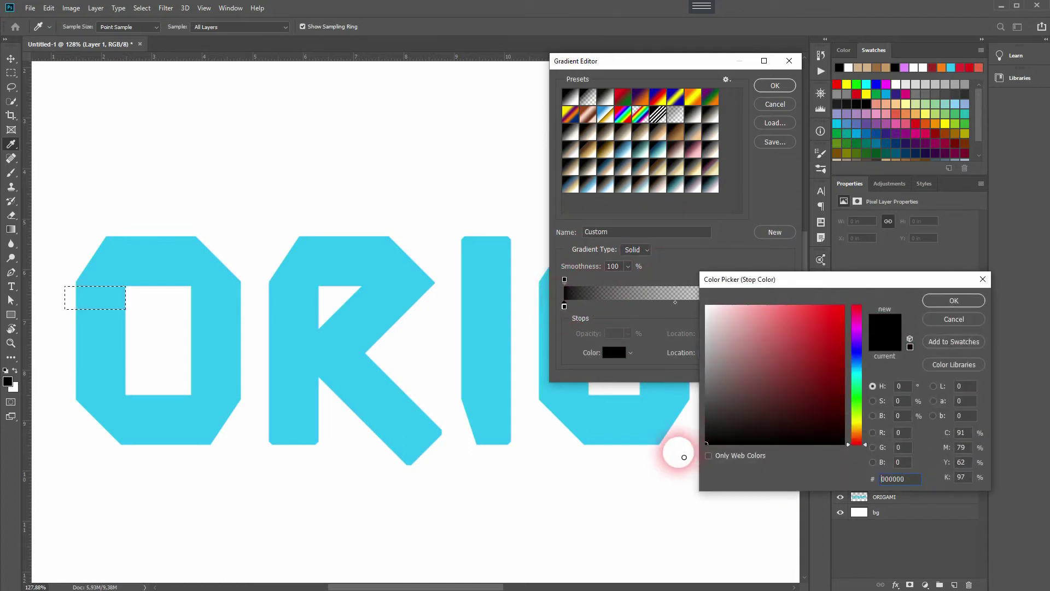
left_click(953, 301)
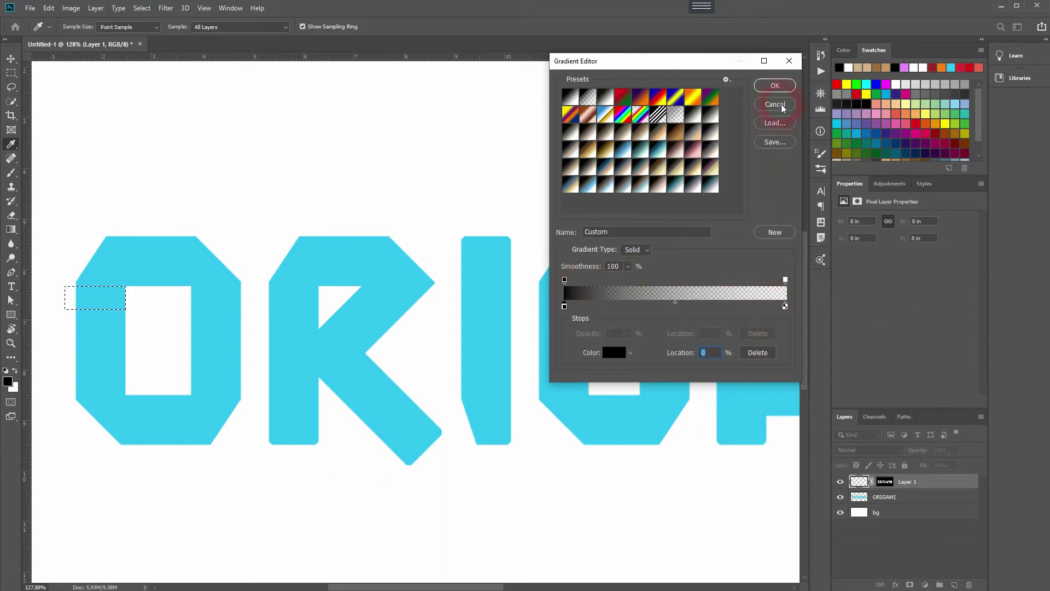
left_click(775, 85)
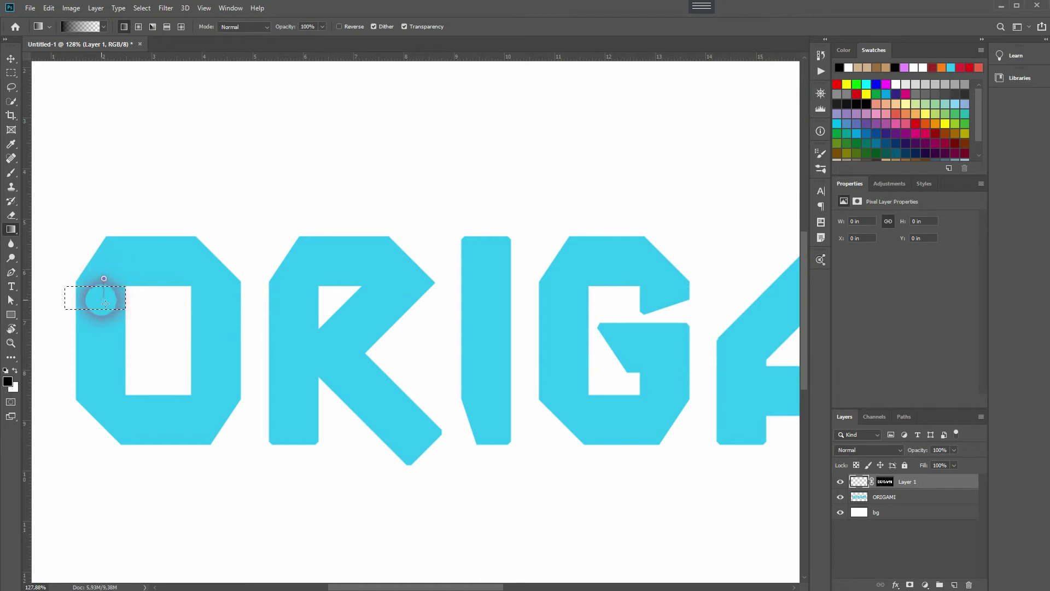
Shade the O's top-left strip with the black-to-transparent gradient and deselect
left_click_drag(104, 279, 105, 304)
key("ctrl+d")
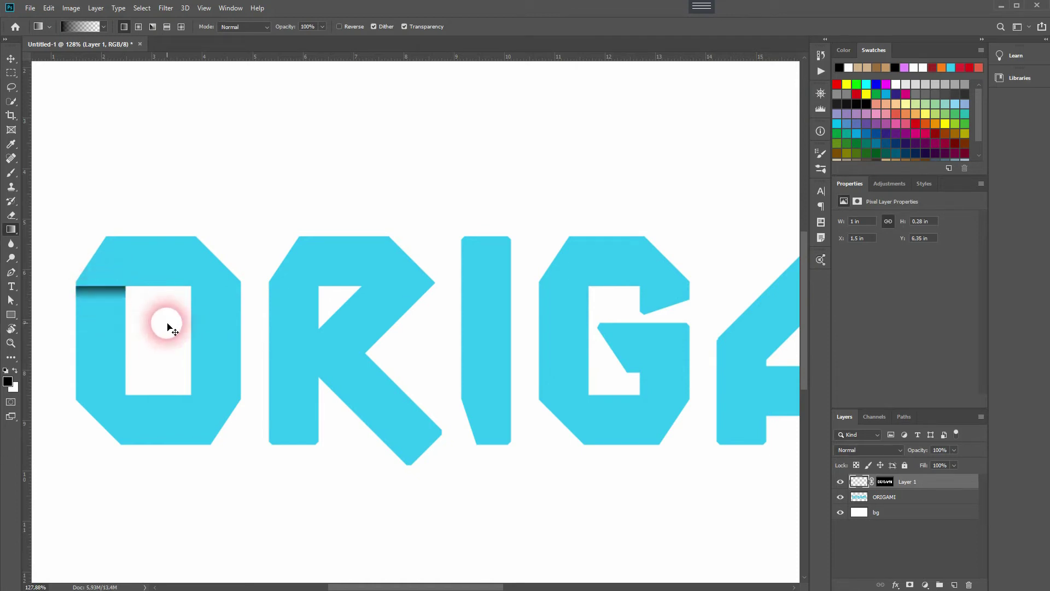
key("ctrl+0")
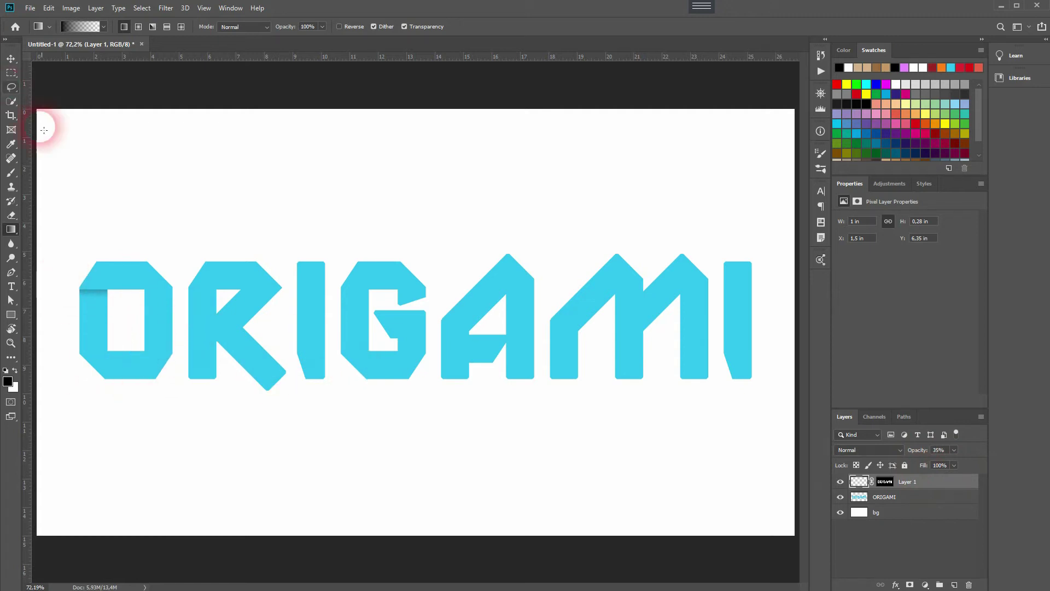
Shade a strip beside the O's inner corner with the fading gradient
key("m")
scroll(113, 368, "up", 3)
scroll(114, 368, "up", 8)
scroll(122, 306, "up", 3)
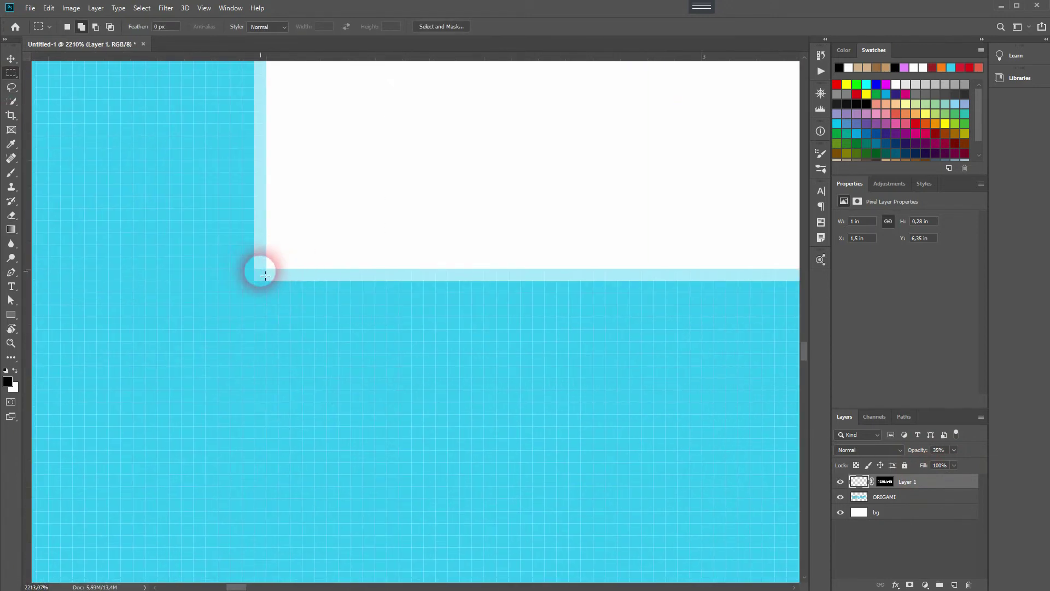
left_click_drag(255, 274, 642, 496)
key("g")
left_click_drag(212, 129, 323, 131)
key("ctrl+d")
key("ctrl+0")
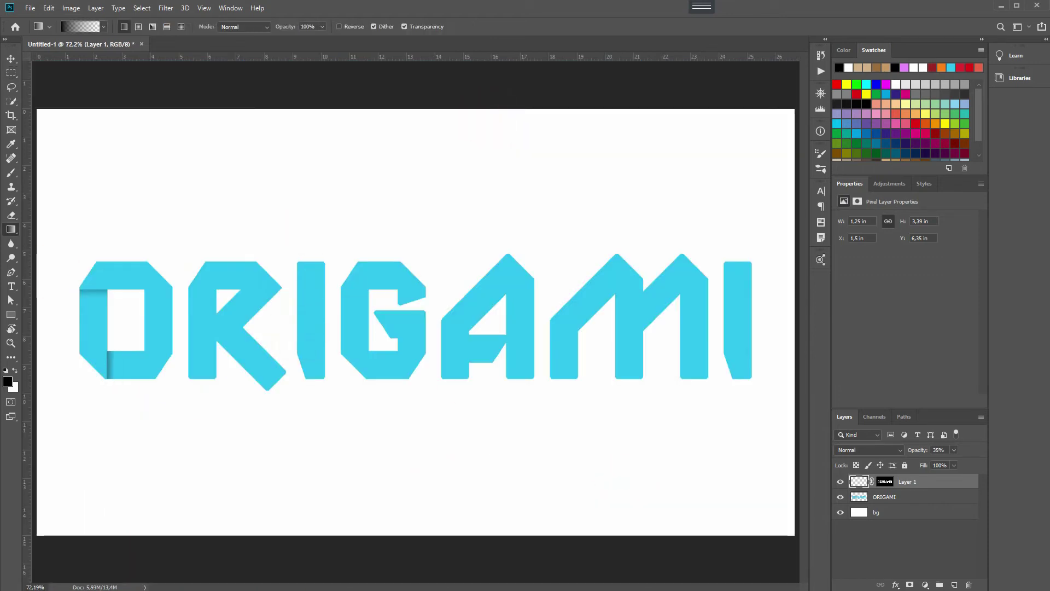
Try a gradient shadow on the O's top-right corner, then undo it
key("m")
scroll(141, 286, "up", 3)
scroll(136, 291, "up", 3)
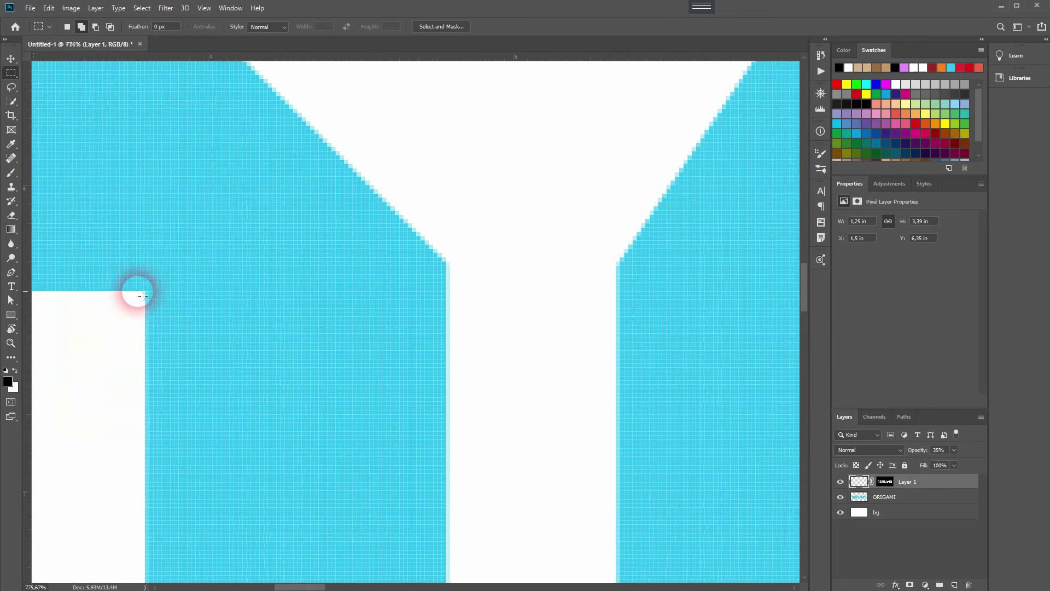
scroll(316, 407, "up", 2)
left_click_drag(307, 402, 705, 68)
key("g")
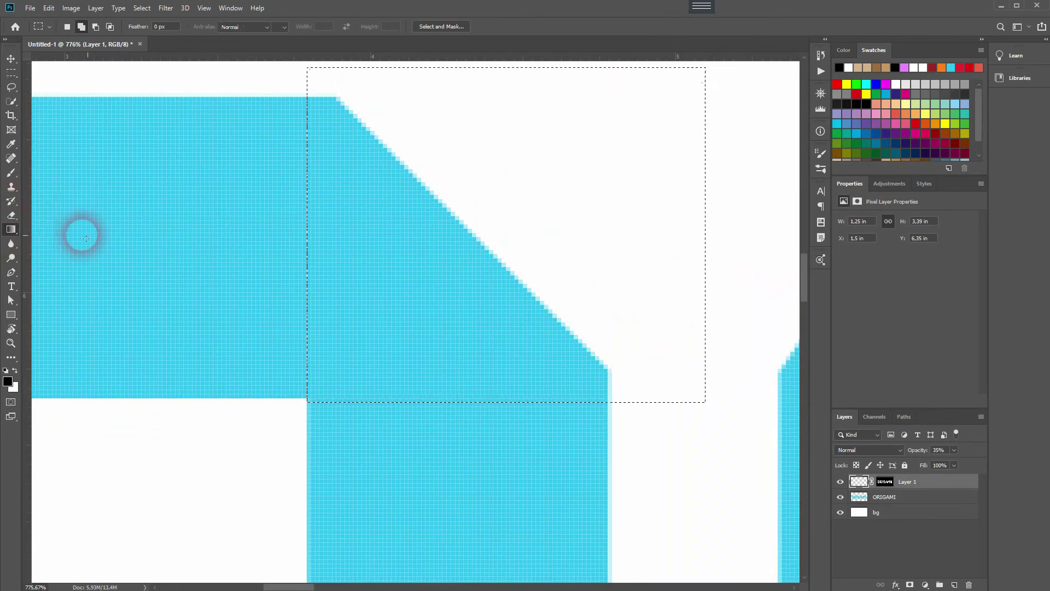
left_click_drag(288, 238, 436, 231)
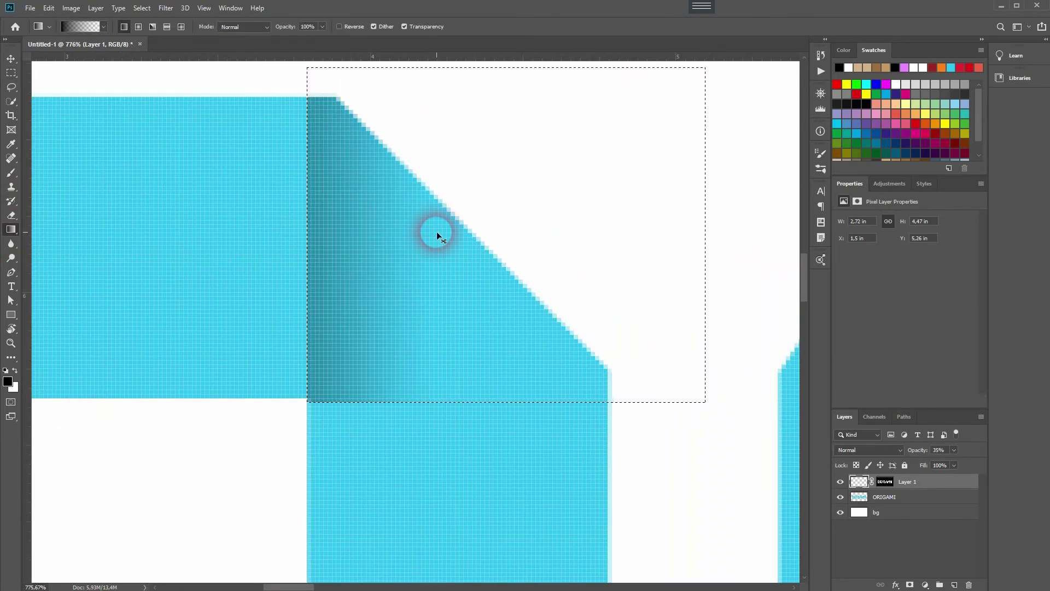
key("ctrl+d")
key("ctrl+0")
scroll(143, 293, "up", 2)
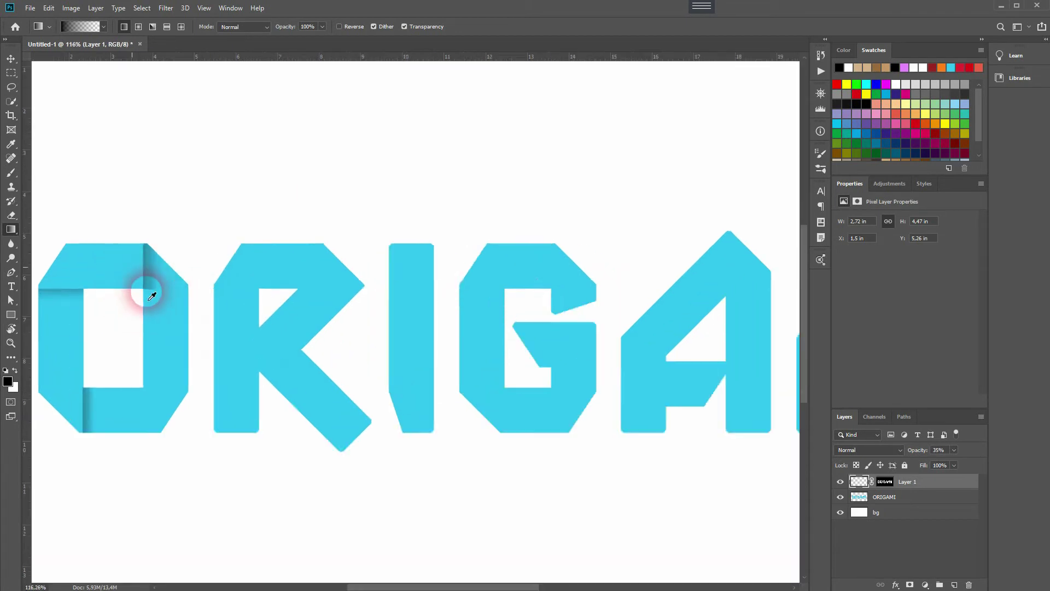
scroll(256, 313, "up", 3)
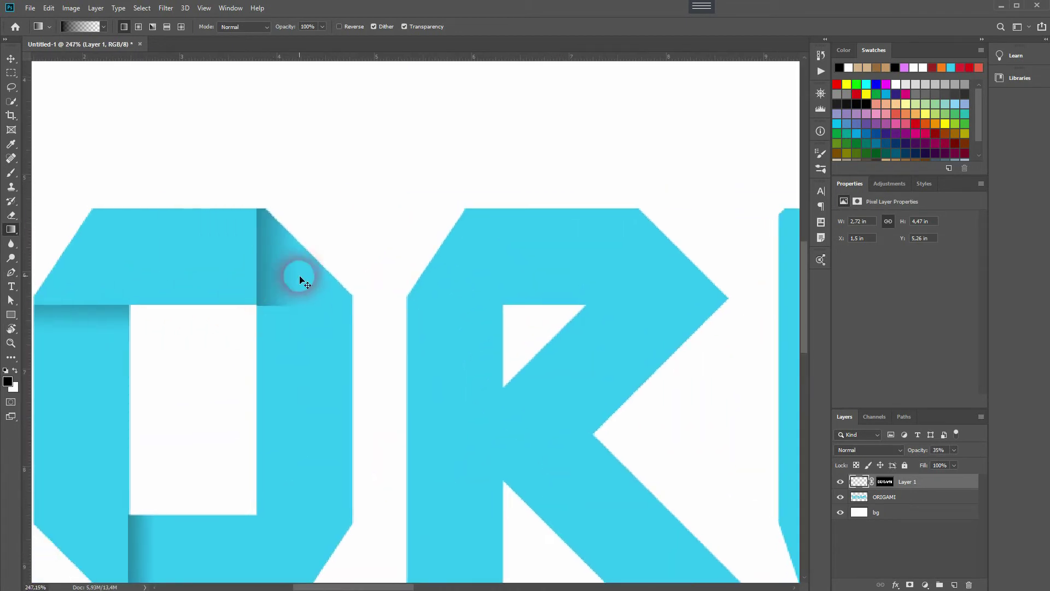
key("ctrl+z")
key("ctrl+z")
key("ctrl+z")
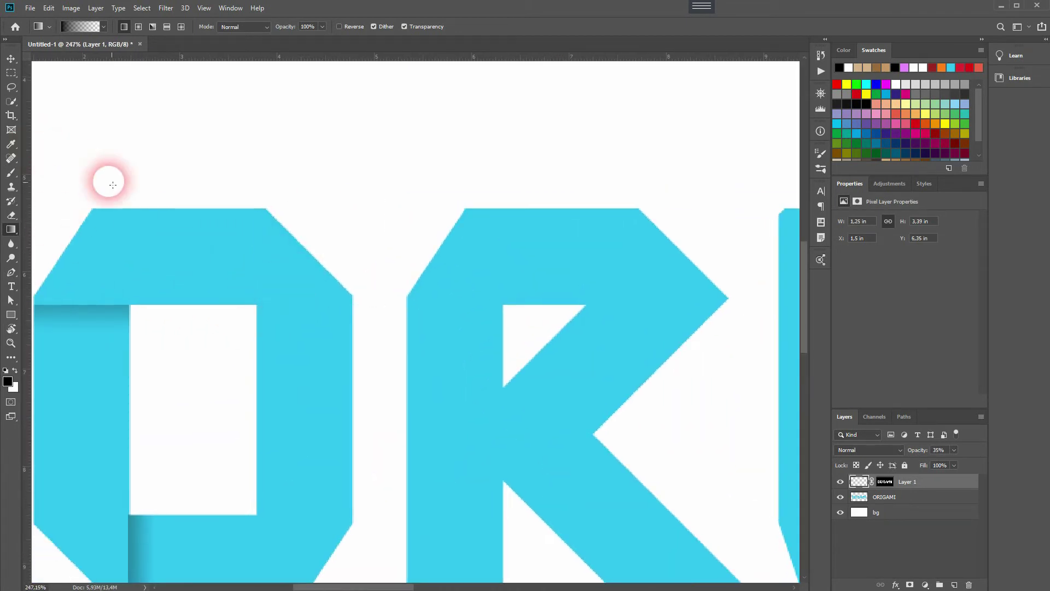
Shade the right part of the O's top bar with the fading gradient
key("m")
left_click_drag(258, 307, 179, 183)
key("g")
left_click_drag(291, 271, 246, 277)
key("ctrl+d")
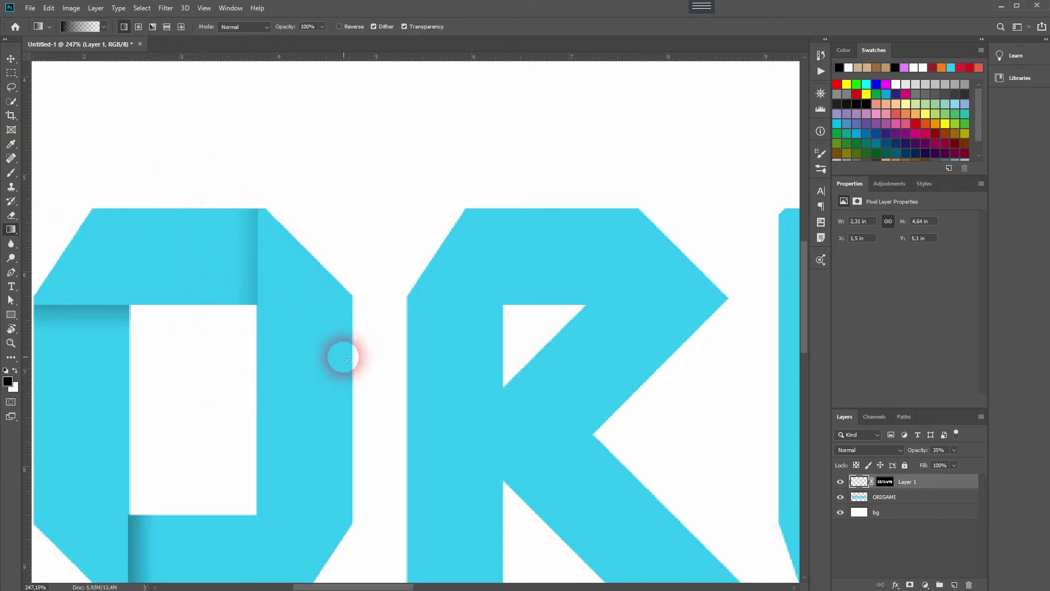
scroll(347, 360, "down", 5)
scroll(223, 293, "up", 2)
scroll(183, 247, "up", 2)
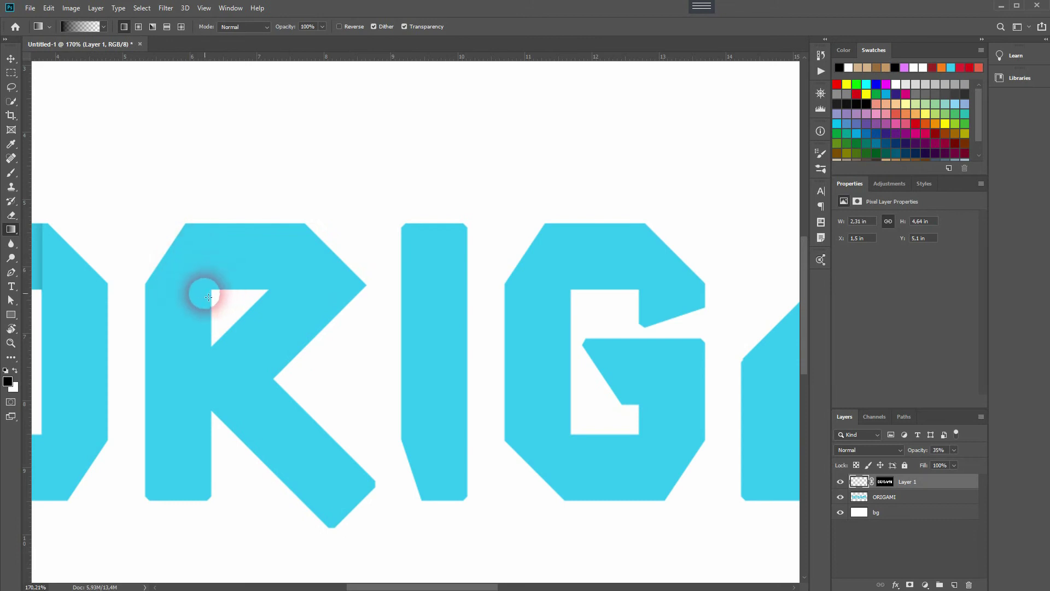
Shade the R's top bar above its opening, then draw another marquee on the R
key("m")
scroll(209, 297, "up", 1)
scroll(241, 276, "up", 1)
scroll(275, 296, "up", 1)
left_click_drag(279, 319, 334, 178)
key("g")
left_click_drag(275, 274, 321, 330)
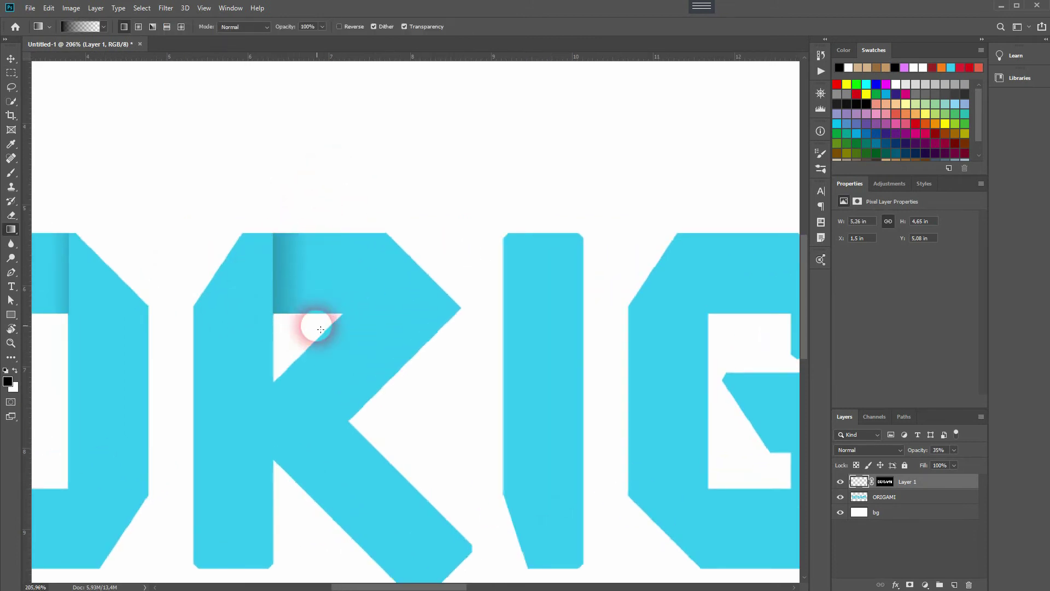
key("m")
scroll(356, 422, "up", 3)
left_click_drag(348, 416, 224, 282)
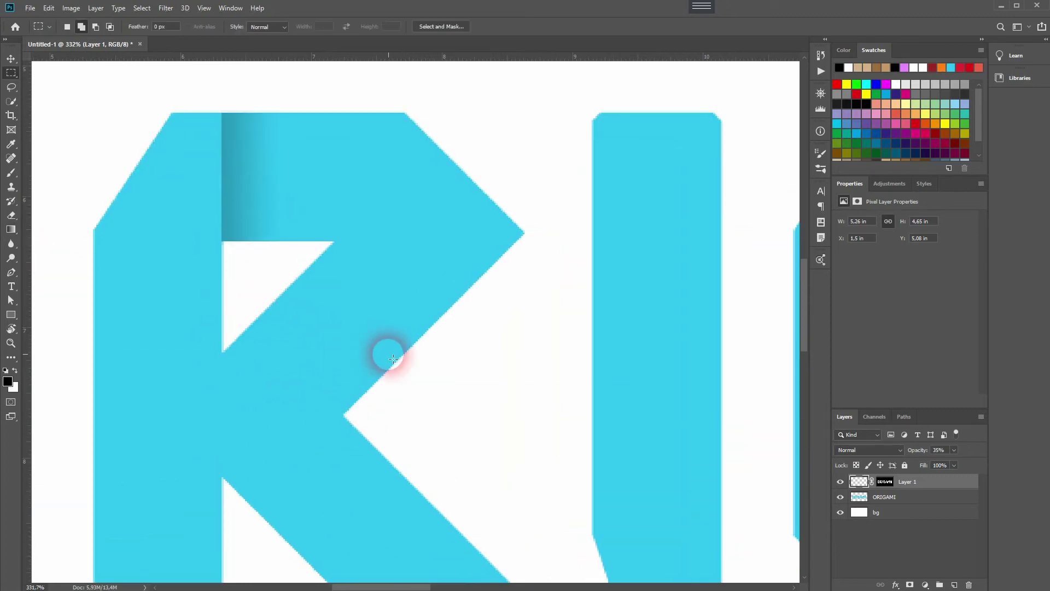
Draw a closed pen path along the R's inner diagonal fold and make it a selection
key("p")
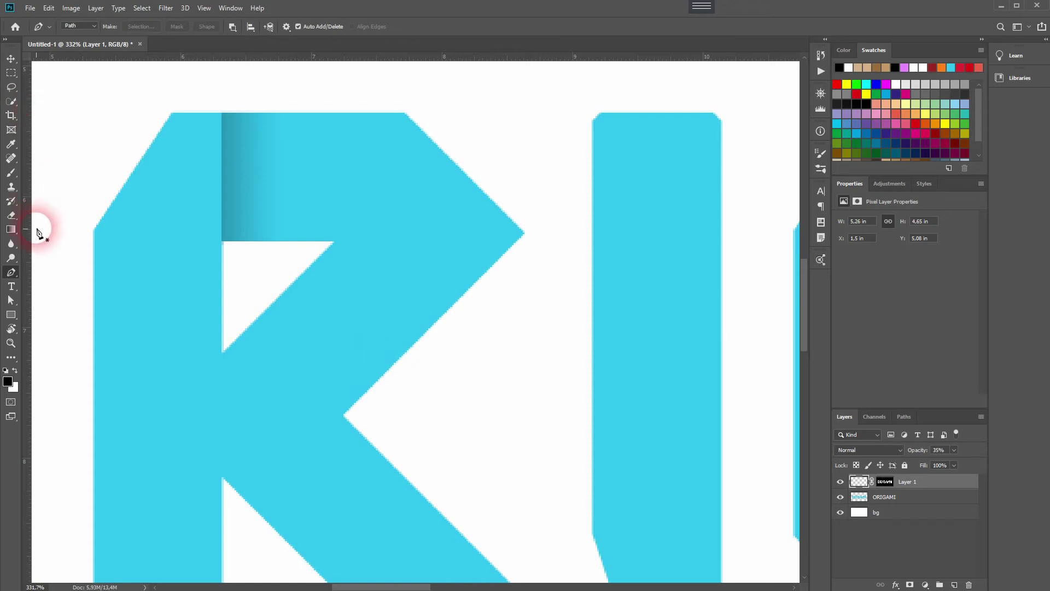
right_click(11, 272)
left_click(63, 272)
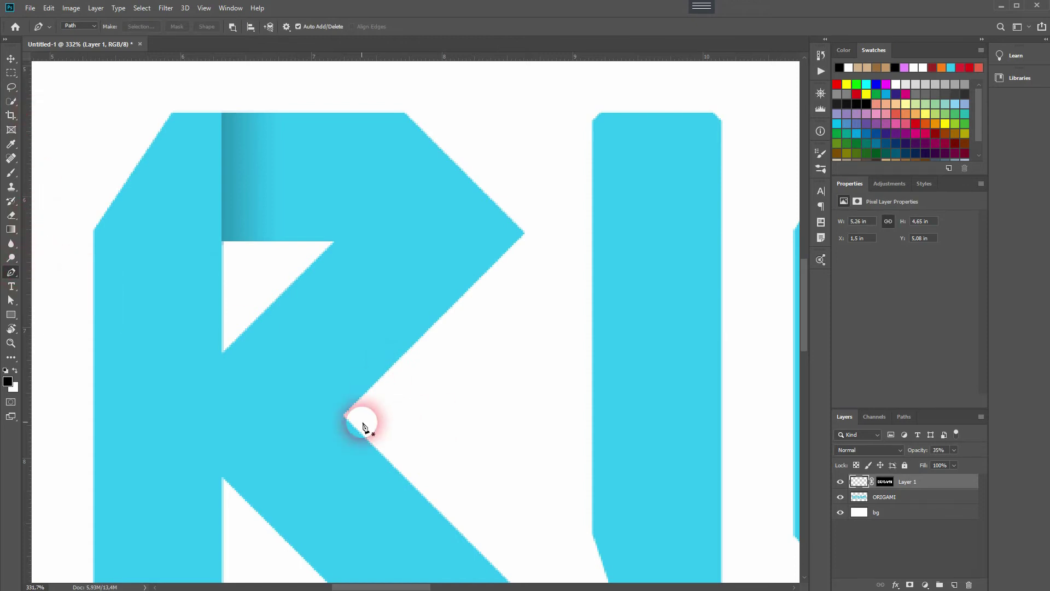
scroll(349, 418, "up", 2)
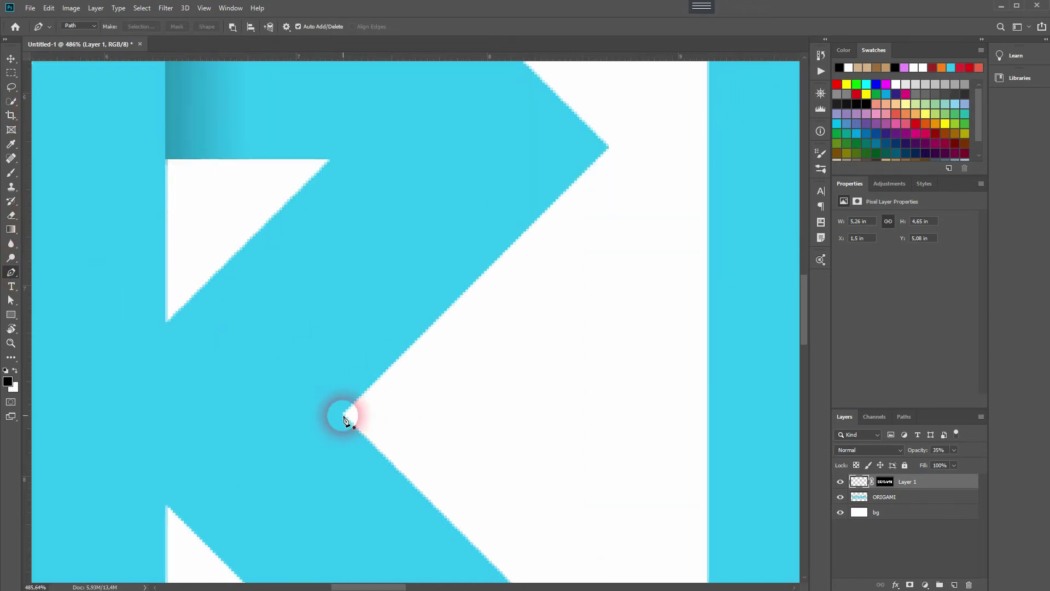
left_click(343, 414)
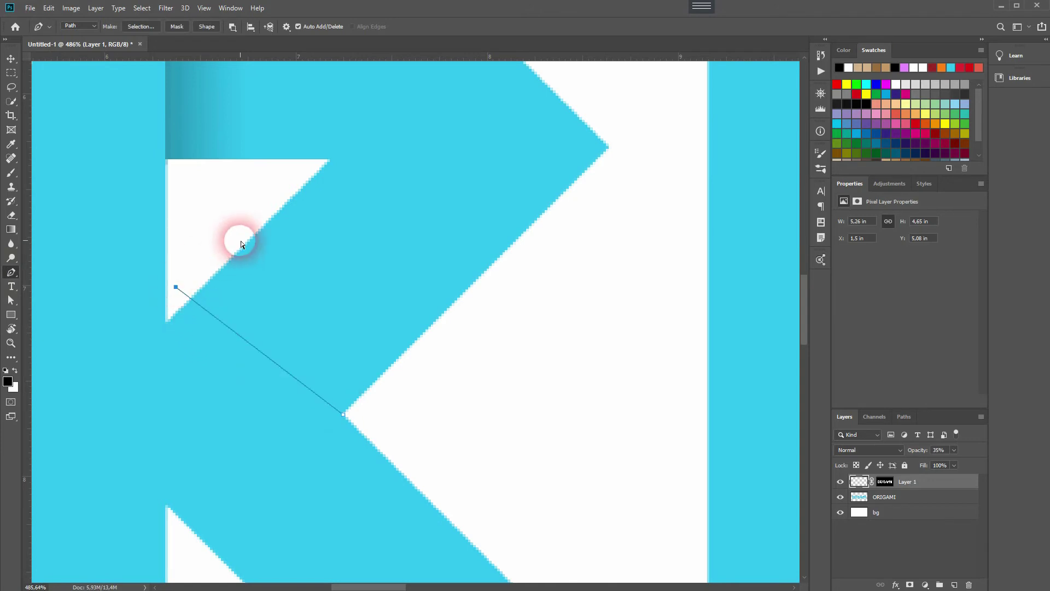
key("ctrl+z")
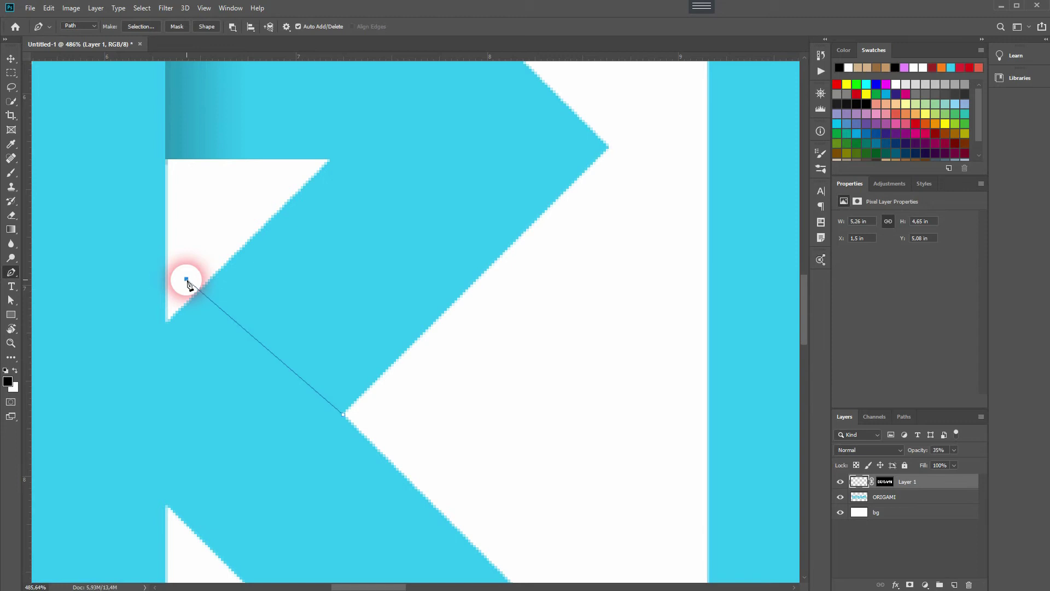
left_click(244, 223)
left_click(502, 329)
left_click(344, 416)
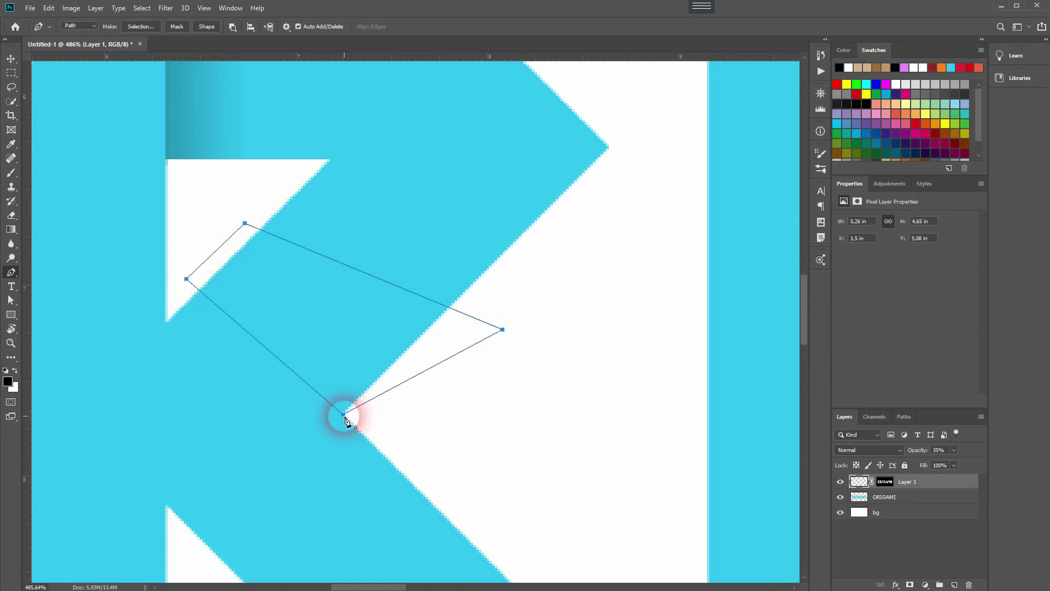
left_click(139, 28)
left_click(409, 215)
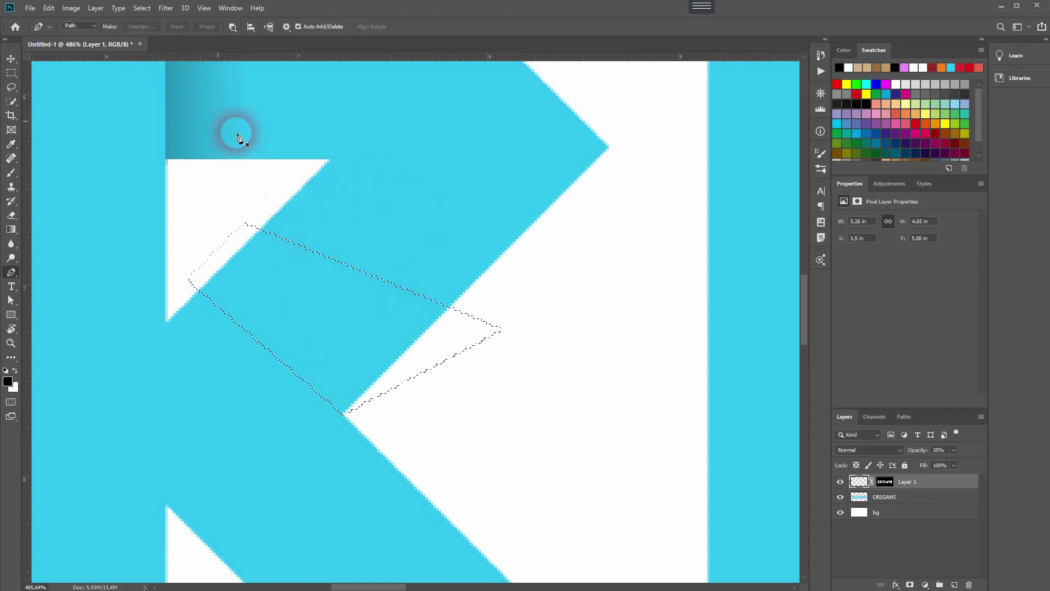
Invert the selection, shade the R's fold with a dark gradient, and deselect
left_click(142, 7)
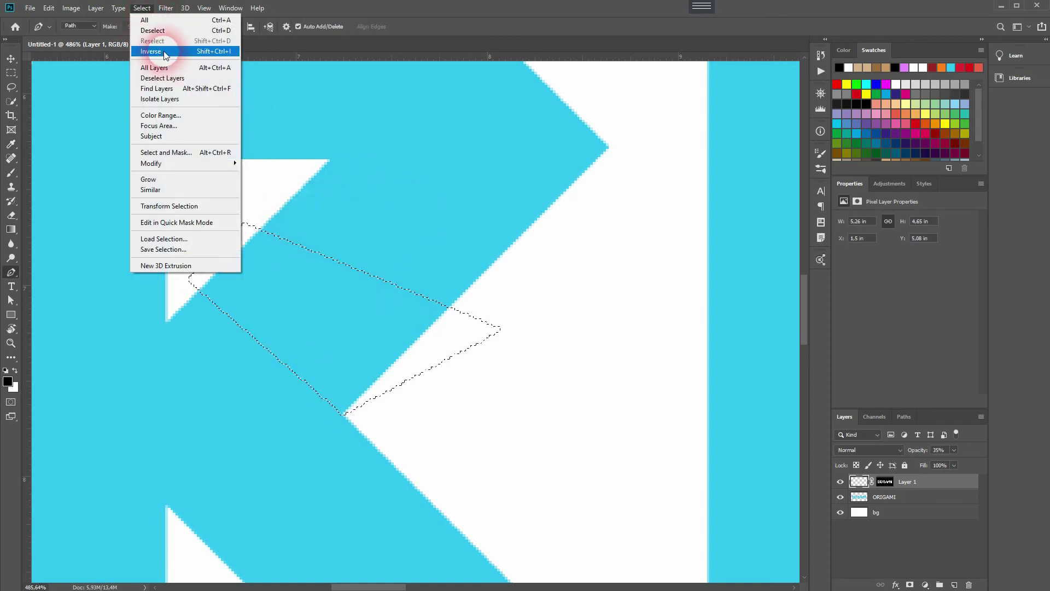
left_click(164, 52)
key("g")
left_click_drag(258, 362, 305, 297)
key("ctrl+d")
key("v")
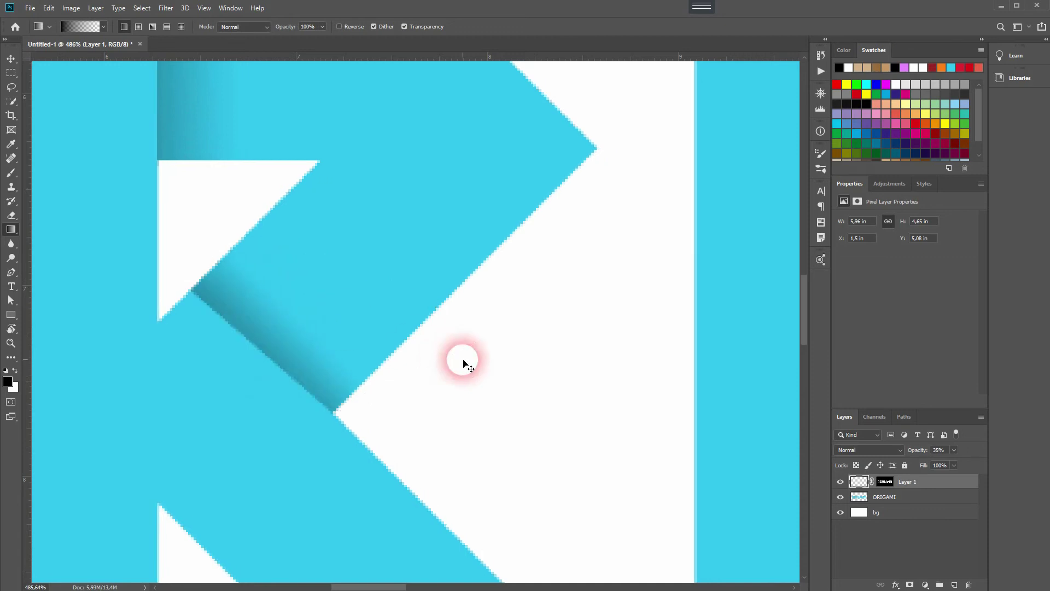
key("ctrl+0")
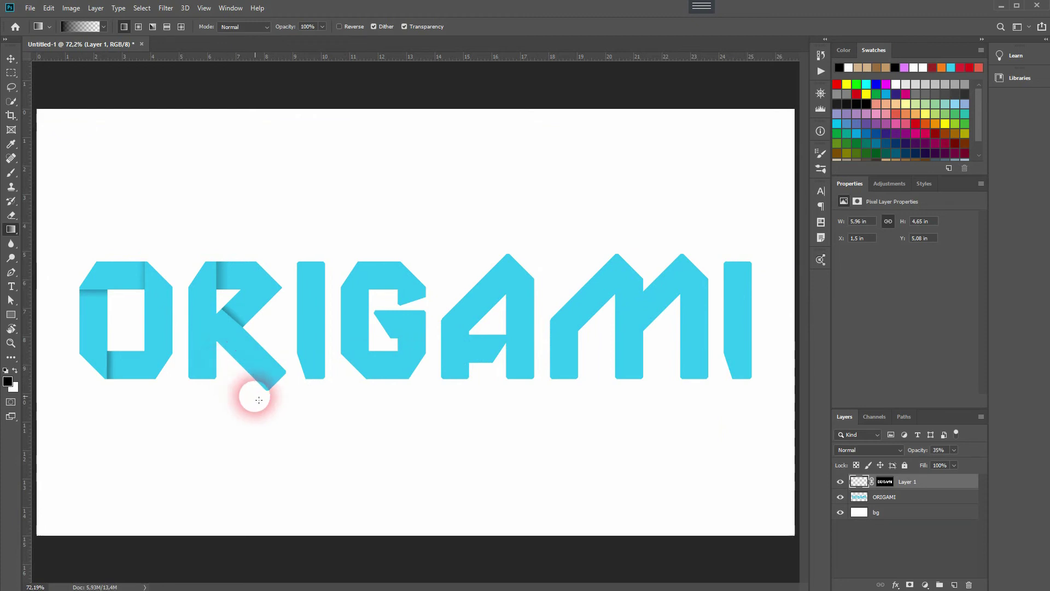
Box-select the end of the R's leg for a fold shadow, then deselect and fit the view
scroll(272, 380, "up", 3)
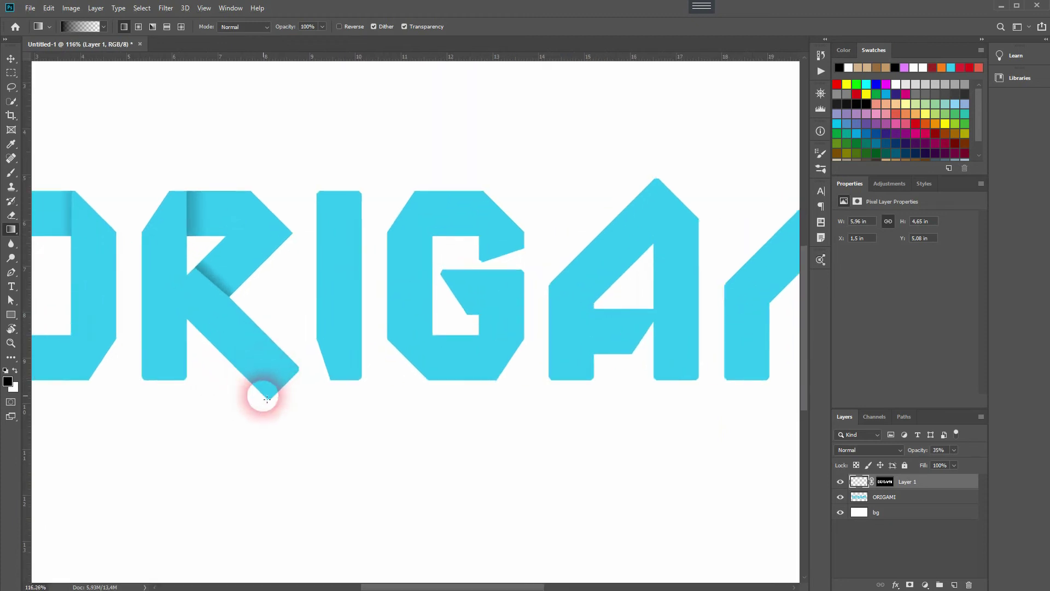
scroll(203, 375, "up", 2)
key("m")
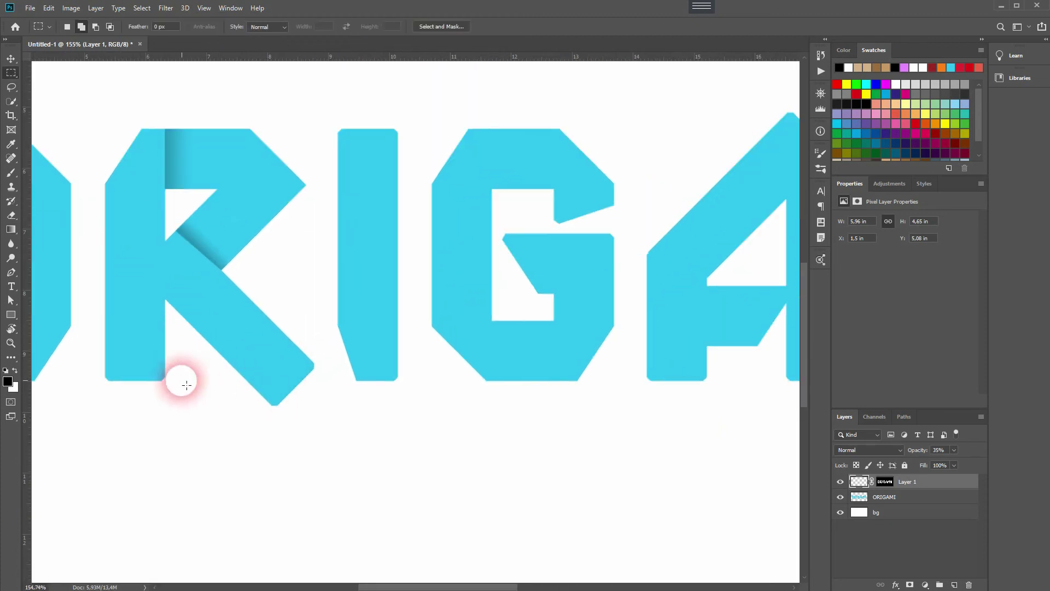
key("g")
left_click_drag(275, 378, 278, 400)
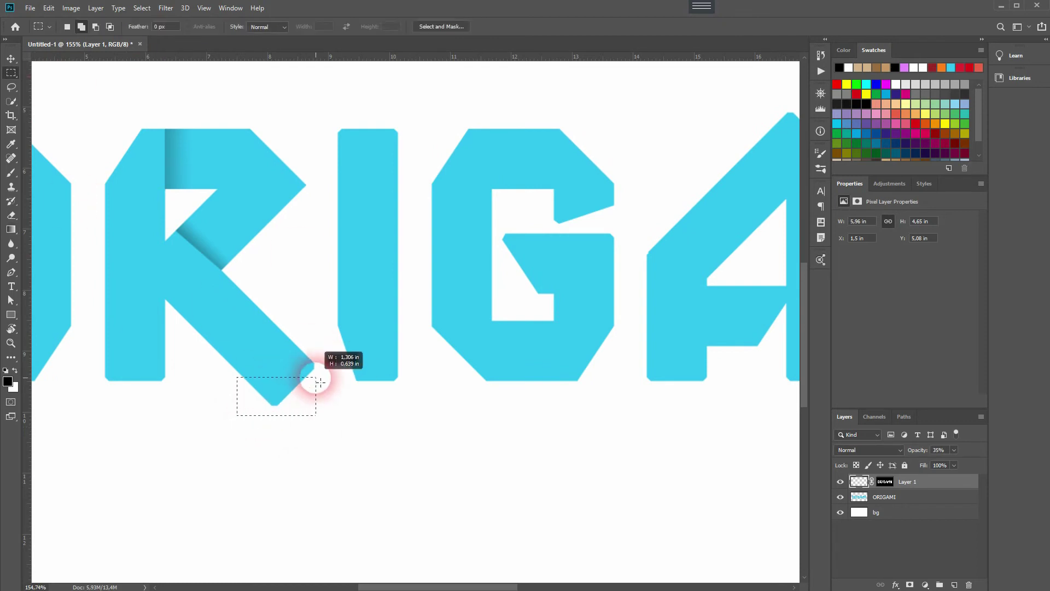
key("ctrl+d")
key("ctrl+0")
Shade the bottom of the I with a dark gradient inside a box selection
scroll(314, 418, "up", 3)
key("m")
left_click_drag(283, 352, 412, 415)
key("ctrl+0")
scroll(323, 394, "up", 3)
left_click_drag(276, 350, 350, 321)
key("ctrl+0")
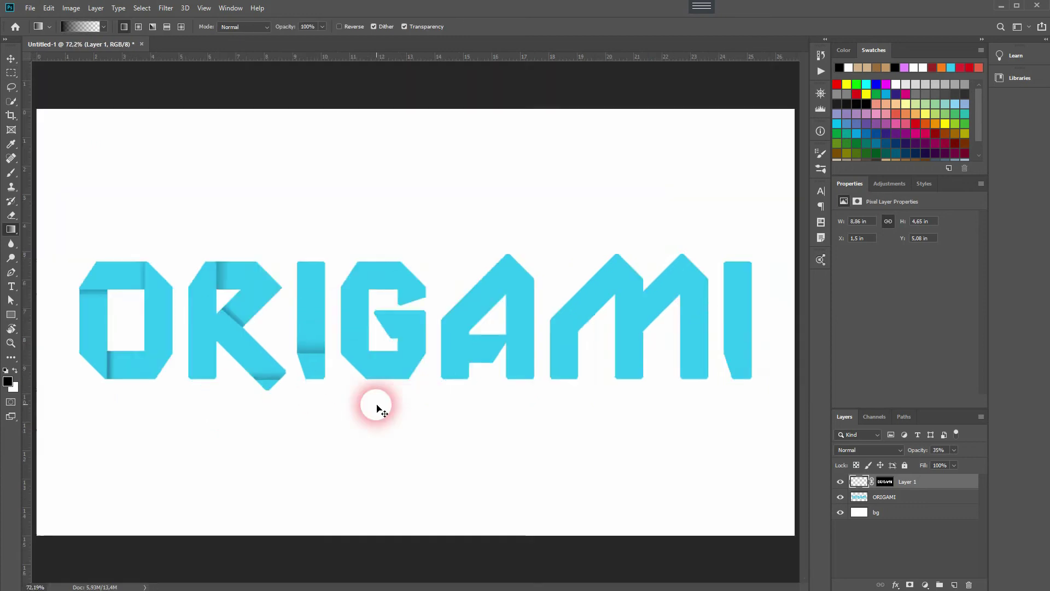
scroll(375, 403, "up", 3)
Shade a boxed section of the G with a gradient and deselect
left_click_drag(371, 380, 511, 263)
key("g")
left_click_drag(417, 310, 415, 315)
key("ctrl+d")
scroll(416, 315, "up", 2)
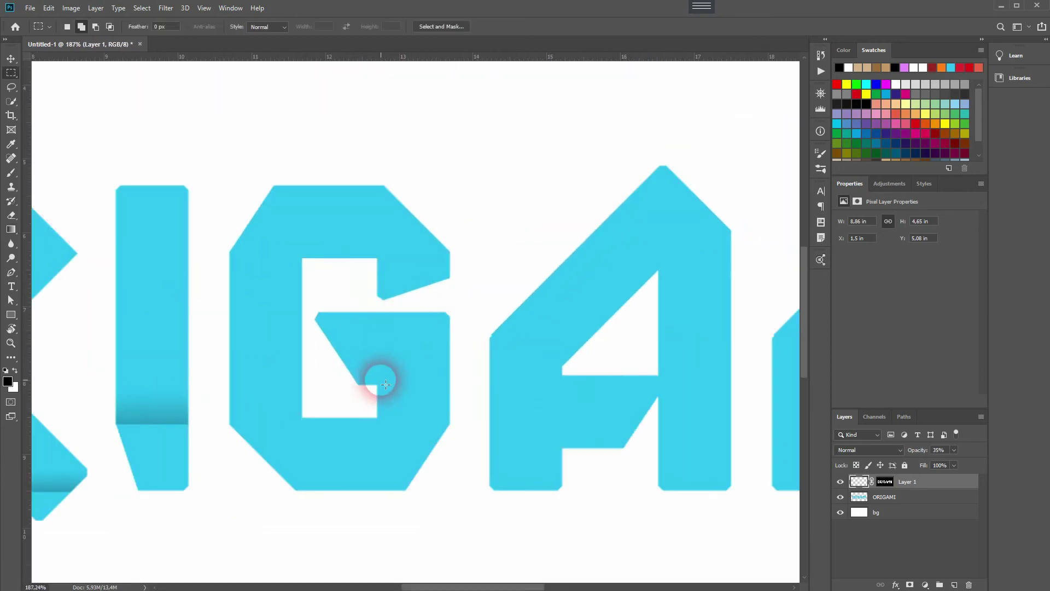
scroll(375, 375, "up", 4)
key("m")
left_click_drag(176, 169, 376, 410)
key("ctrl+d")
Try a gradient in the G's inner corner, then undo it
scroll(452, 297, "down", 3)
scroll(386, 295, "up", 4)
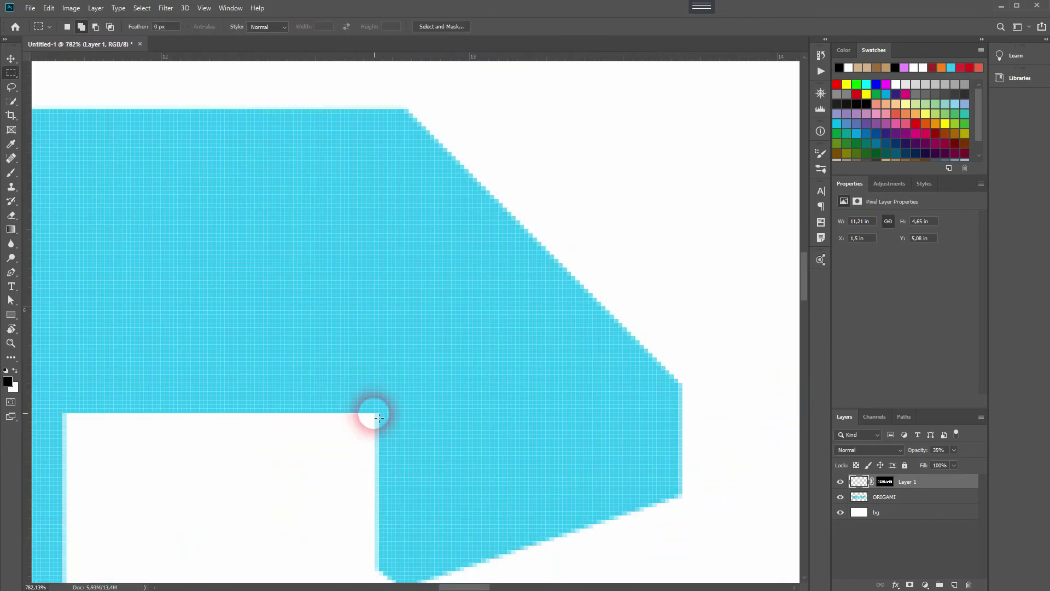
left_click_drag(711, 89, 376, 417)
key("g")
mouse_move(433, 261)
left_mouse_down()
mouse_move(300, 268)
mouse_move(427, 267)
left_mouse_up()
key("ctrl+z")
key("ctrl+0")
scroll(450, 284, "up", 3)
Box-select the G's lower part and bottom bar for shading
key("m")
left_click_drag(388, 375, 89, 110)
scroll(89, 110, "down", 4)
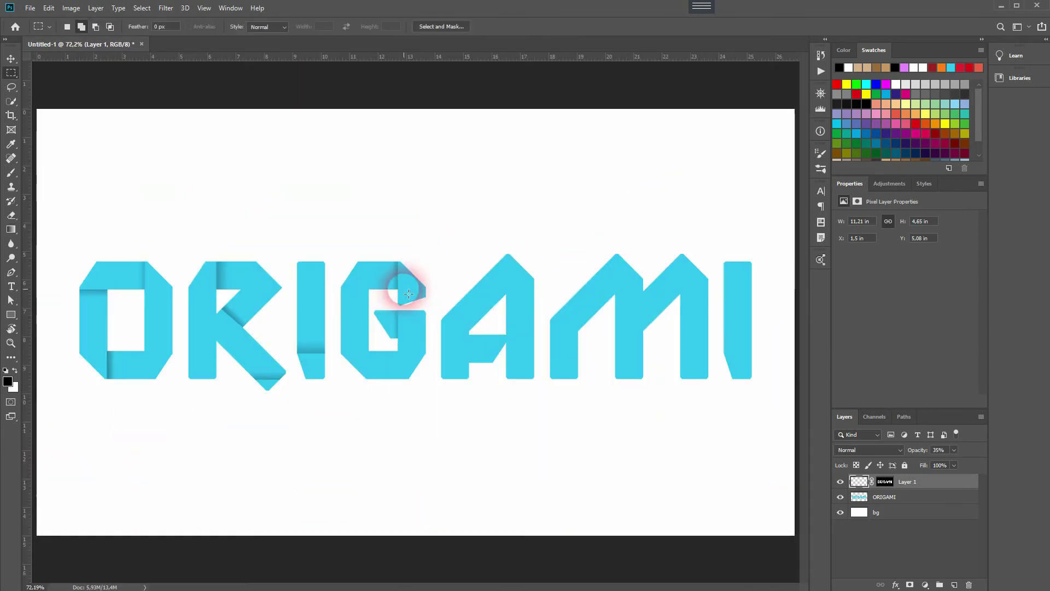
scroll(399, 277, "up", 4)
left_click_drag(382, 416, 196, 261)
scroll(356, 432, "down", 3)
scroll(399, 351, "up", 3)
left_click_drag(387, 321, 284, 469)
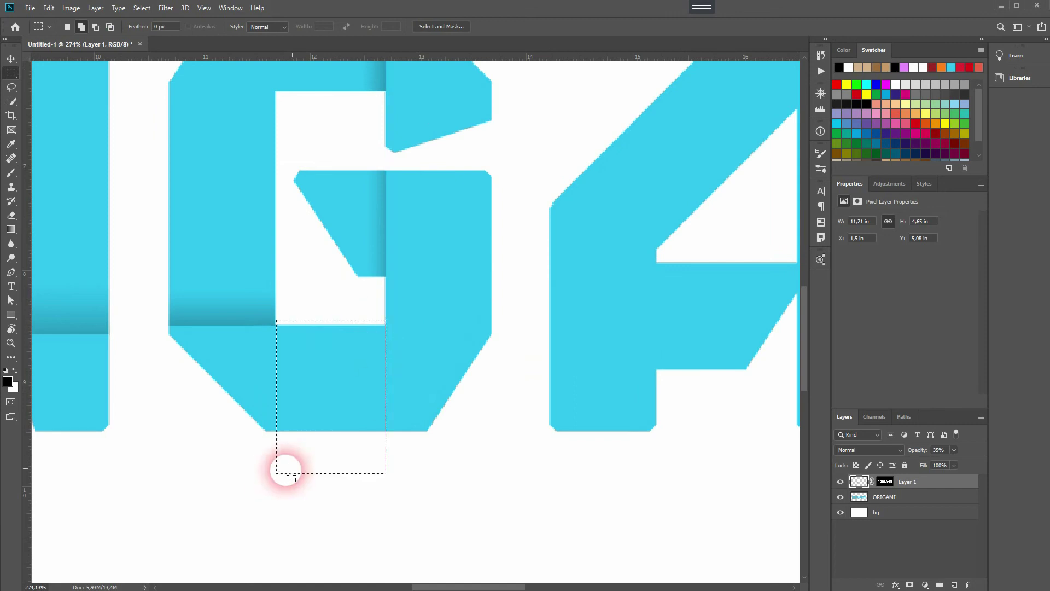
key("g")
key("ctrl+0")
Try box selections near the R, then drop them
scroll(447, 432, "up", 3)
key("m")
left_click_drag(410, 269, 352, 293)
scroll(352, 293, "down", 2)
left_click_drag(210, 294, 363, 326)
scroll(321, 335, "down", 3)
scroll(476, 346, "up", 2)
left_click_drag(490, 300, 459, 350)
left_click(463, 304)
Outline the A's folded top with the Pen and shade it with a dark gradient
scroll(463, 304, "up", 2)
key("p")
left_click(295, 234)
left_click(359, 131)
key("g")
left_click_drag(368, 288, 412, 240)
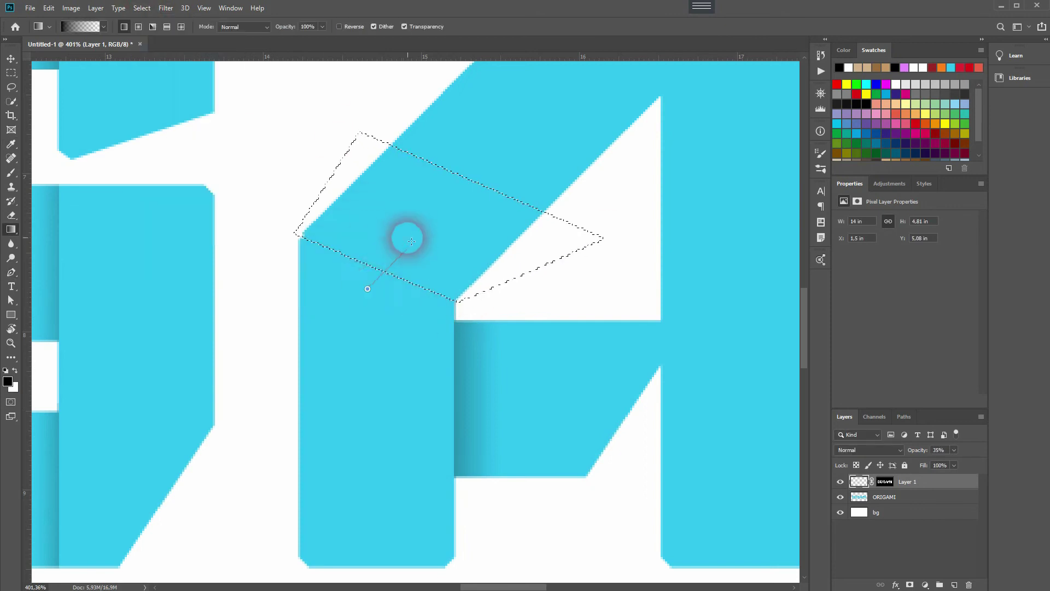
scroll(392, 220, "down", 3)
scroll(540, 312, "up", 4)
Shade a box across the A's crossbar with a fold gradient, then deselect
key("m")
mouse_move(387, 449)
left_mouse_down()
mouse_move(673, 132)
mouse_move(722, 131)
left_mouse_up()
key("g")
left_click_drag(389, 291, 422, 291)
key("ctrl+d")
scroll(570, 394, "down", 3)
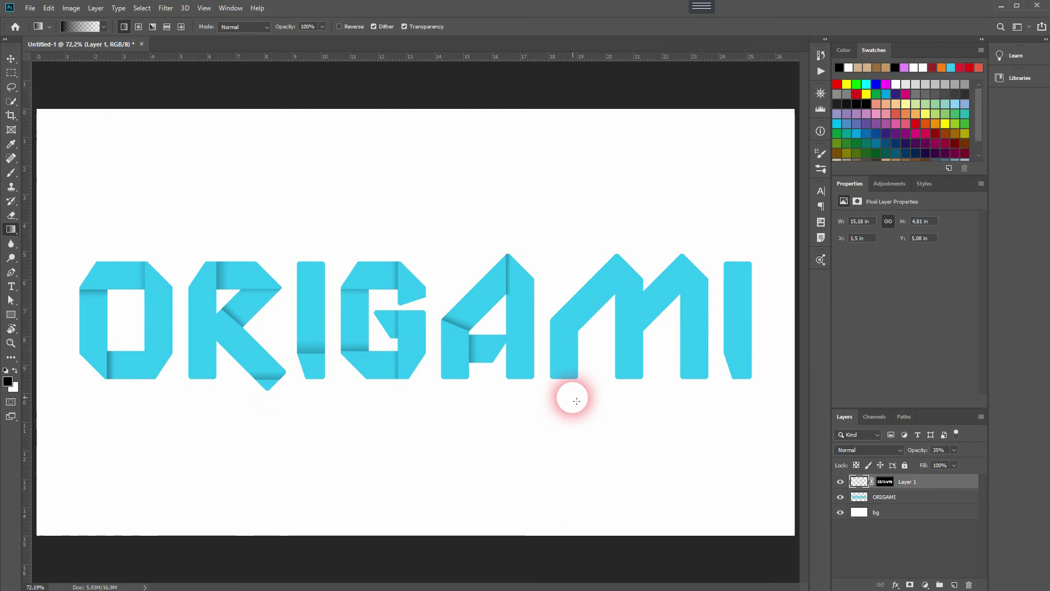
scroll(499, 286, "up", 3)
Try a gradient over a box on the M's middle peak, then undo it
scroll(516, 294, "down", 3)
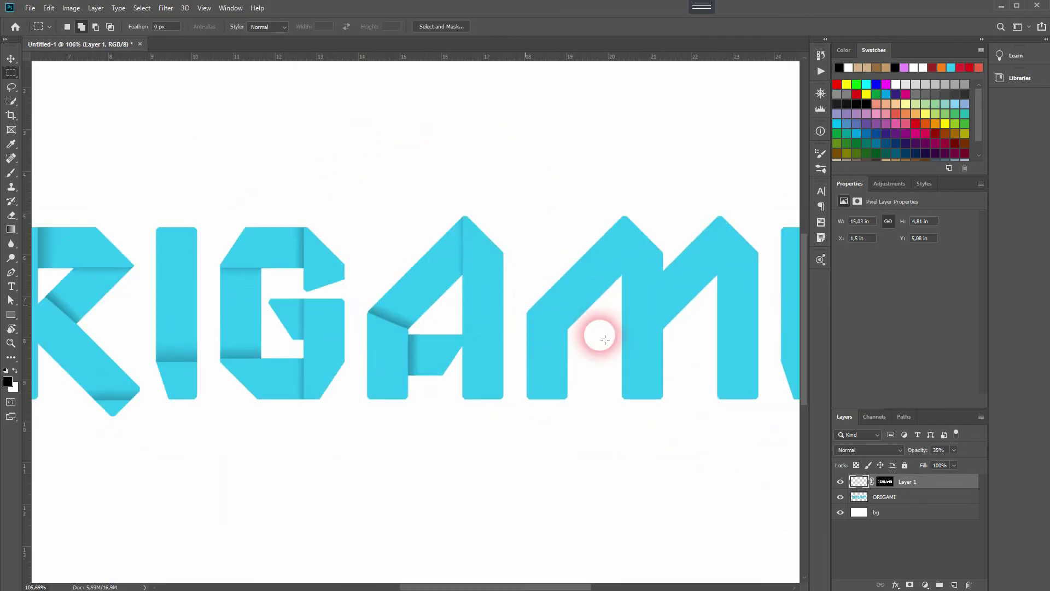
scroll(600, 335, "up", 3)
key("m")
left_click_drag(418, 412, 242, 219)
scroll(476, 440, "down", 3)
scroll(591, 328, "up", 2)
scroll(591, 329, "up", 1)
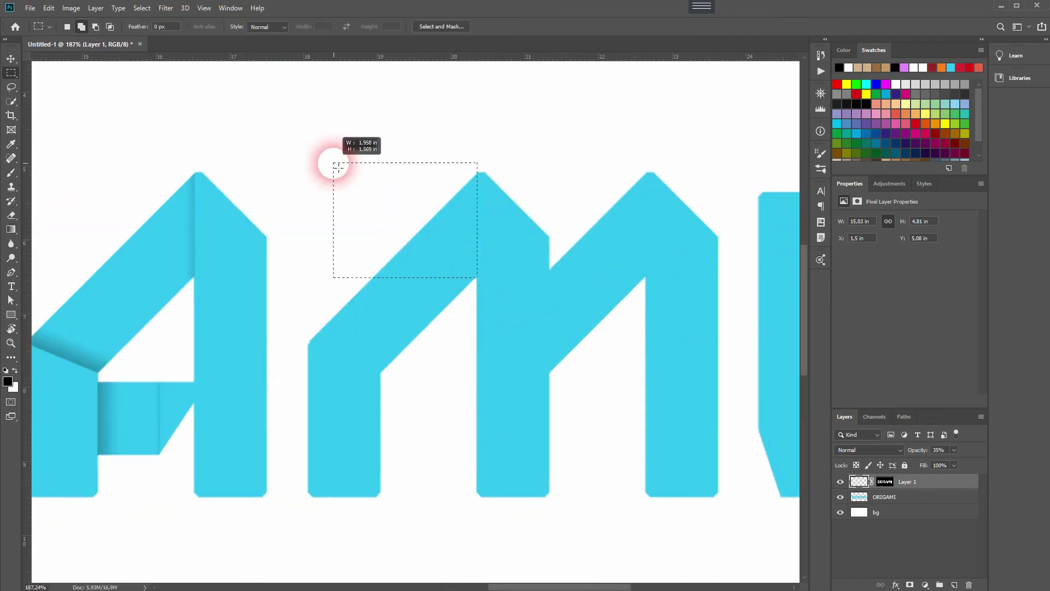
left_click_drag(477, 278, 333, 163)
key("g")
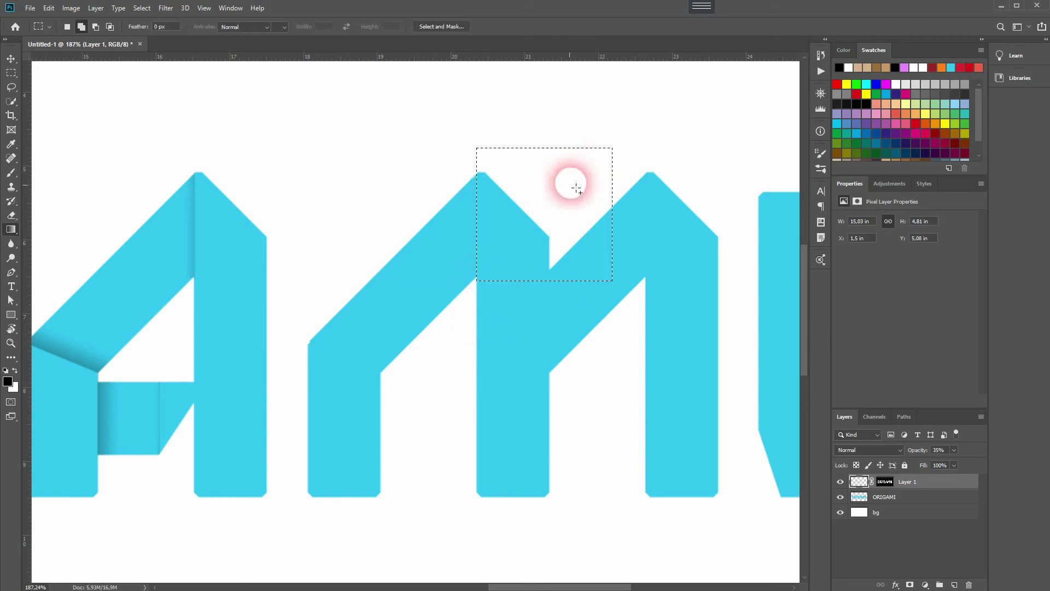
left_click_drag(484, 316, 570, 183)
key("ctrl+z")
key("ctrl+z")
Shade a tall box down the M's middle stroke with a dark gradient
key("m")
mouse_move(485, 291)
left_mouse_down()
mouse_move(392, 148)
mouse_move(481, 356)
left_mouse_up()
scroll(488, 283, "up", 3)
left_click_drag(467, 546, 257, 251)
key("g")
left_click(521, 244)
left_click_drag(492, 416, 443, 417)
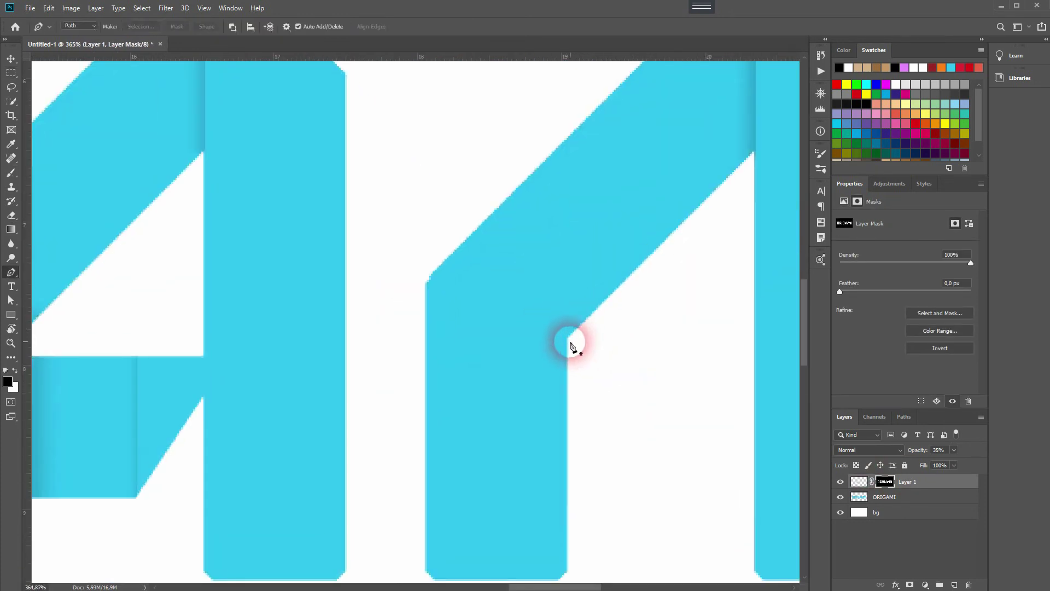
Shade the triangular fold at the top of the M's right leg, then target the layer pixels
key("m")
left_click_drag(569, 340, 395, 429)
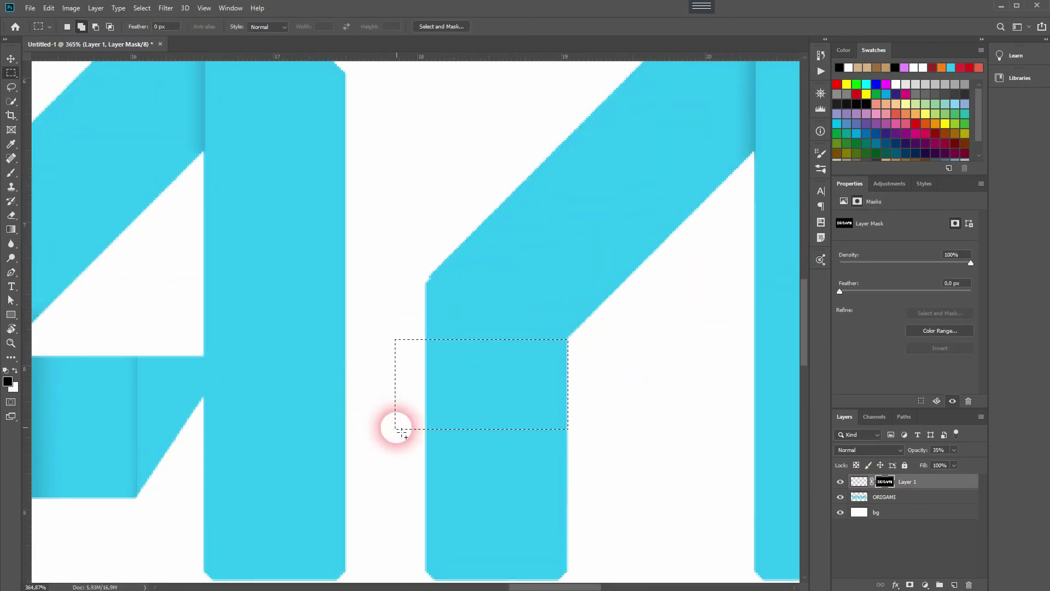
left_click(413, 277)
left_click(432, 211)
key("g")
left_click_drag(511, 302, 495, 348)
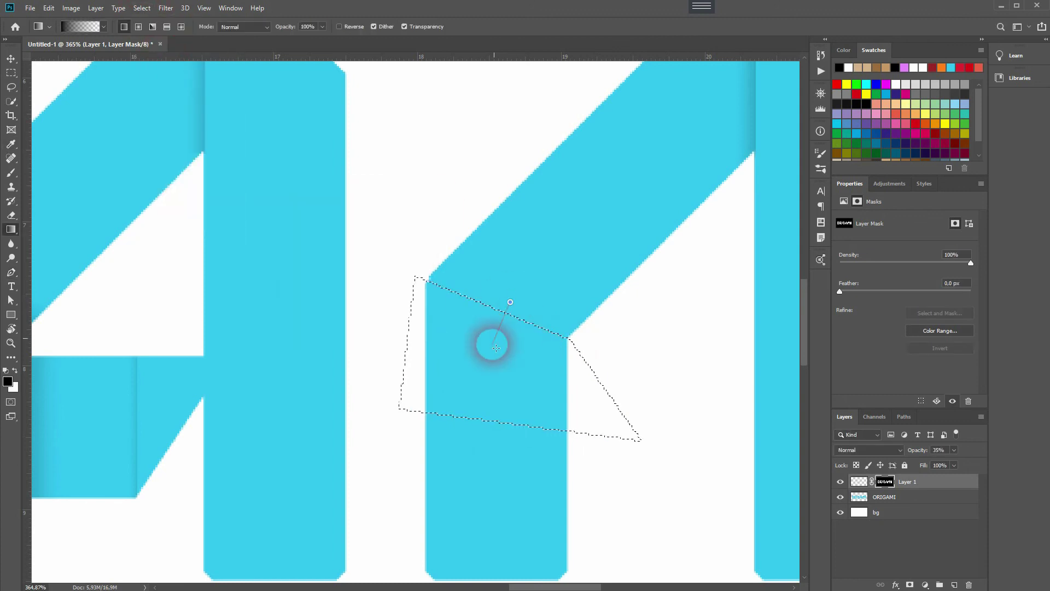
left_click(859, 482)
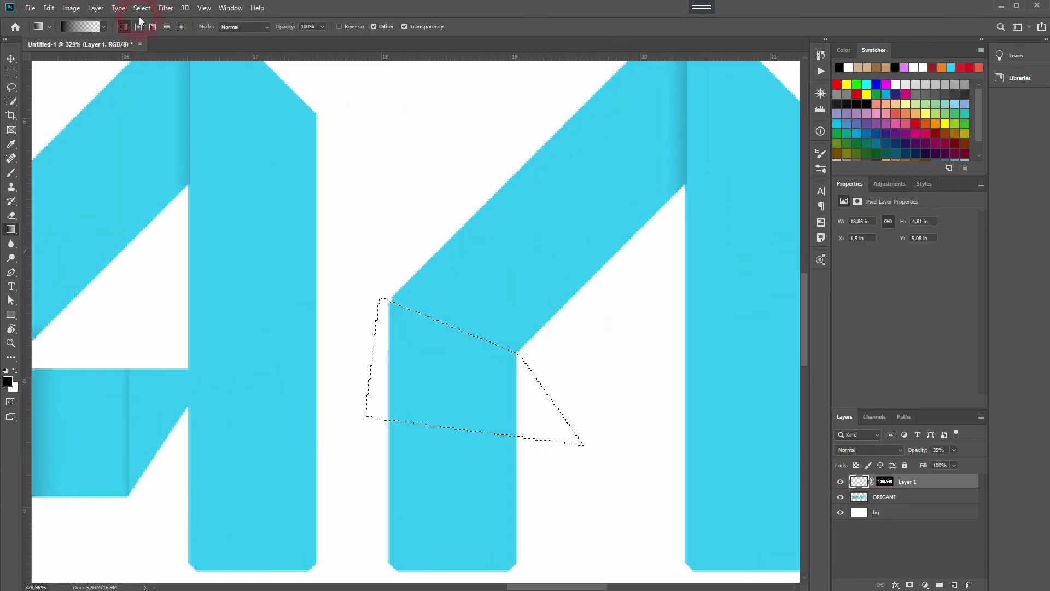
Outline a four-sided fold on the M with the Pen and shade it darkly
key("ctrl+d")
key("p")
left_click(518, 353)
left_click(380, 296)
left_click(443, 232)
left_click(604, 314)
key("ctrl+Return")
key("g")
left_click_drag(469, 290, 464, 279)
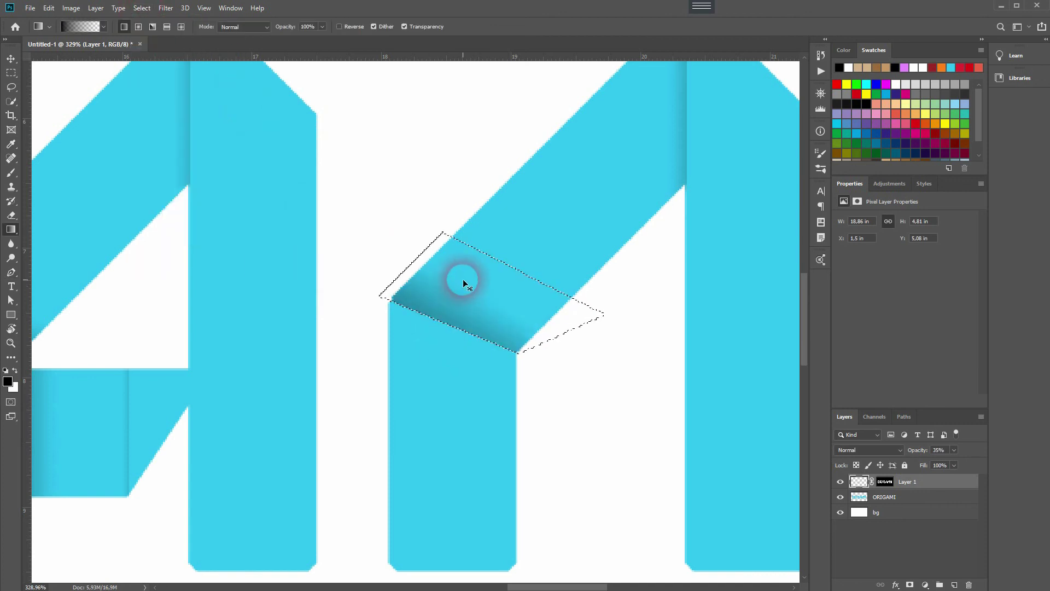
Shade a tall strip at the M's middle joint with a dark gradient and deselect
key("m")
scroll(643, 329, "down", 1)
left_click(643, 329)
left_click_drag(643, 329, 471, 393)
left_click_drag(451, 239, 530, 465)
key("g")
left_click_drag(510, 286, 489, 315)
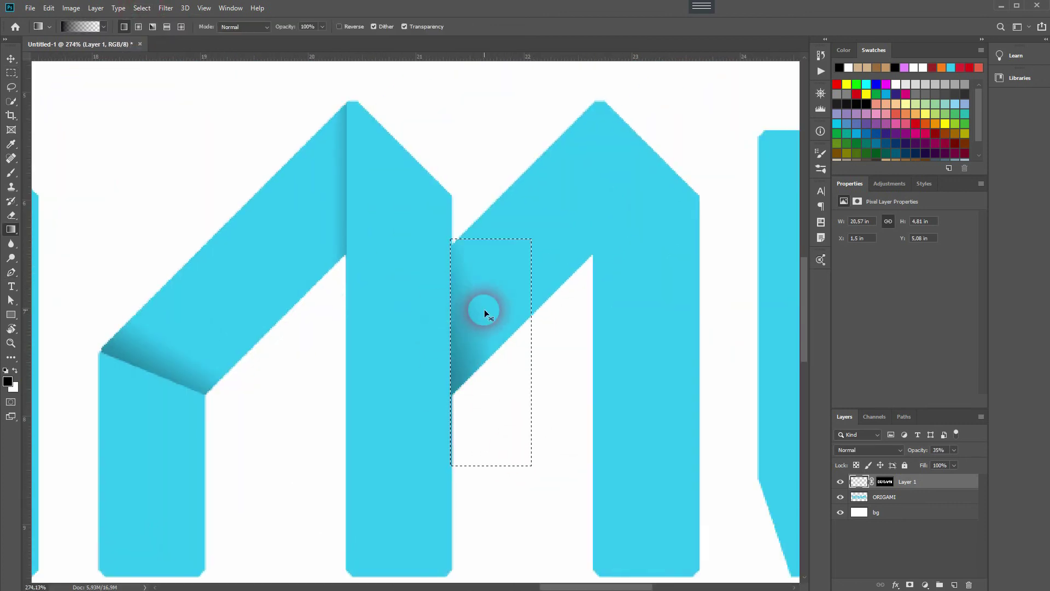
key("ctrl+d")
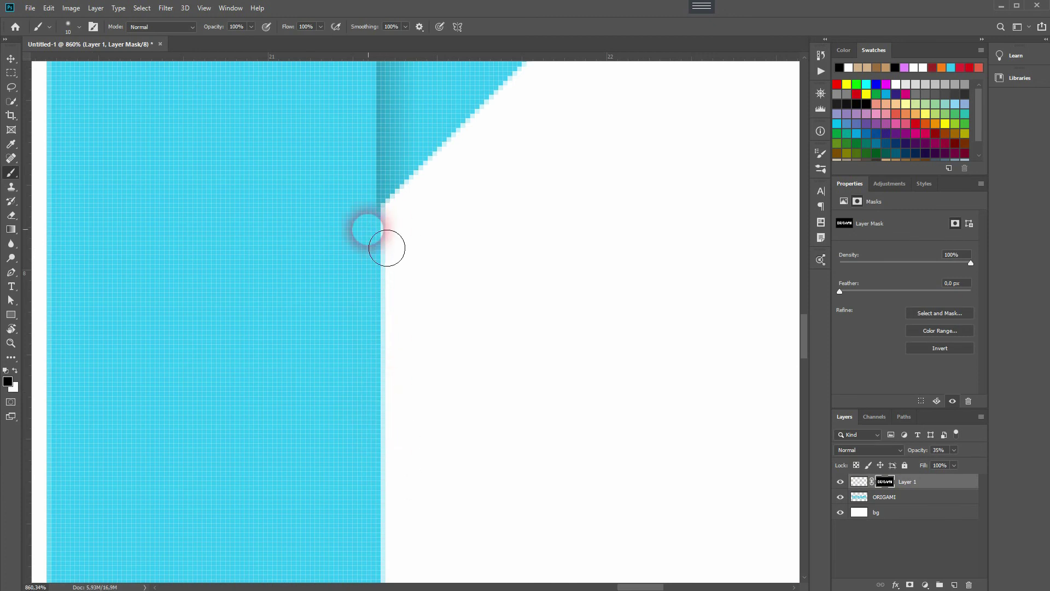
Fit the word in view and target the layer mask again
key("ctrl+0")
key("m")
left_click(869, 488)
scroll(452, 283, "up", 5)
Shade a box over the final I's lower part with a dark gradient, then deselect and fit the view
key("ctrl+0")
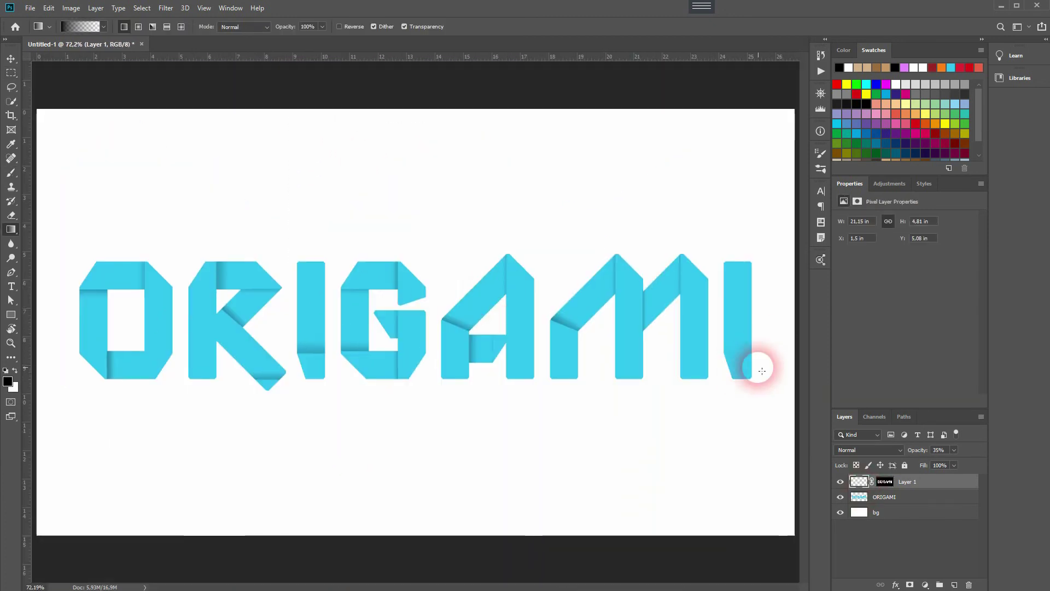
scroll(494, 359, "up", 5)
left_click_drag(499, 362, 605, 253)
key("g")
left_click_drag(583, 329, 584, 387)
key("ctrl+d")
key("ctrl+0")
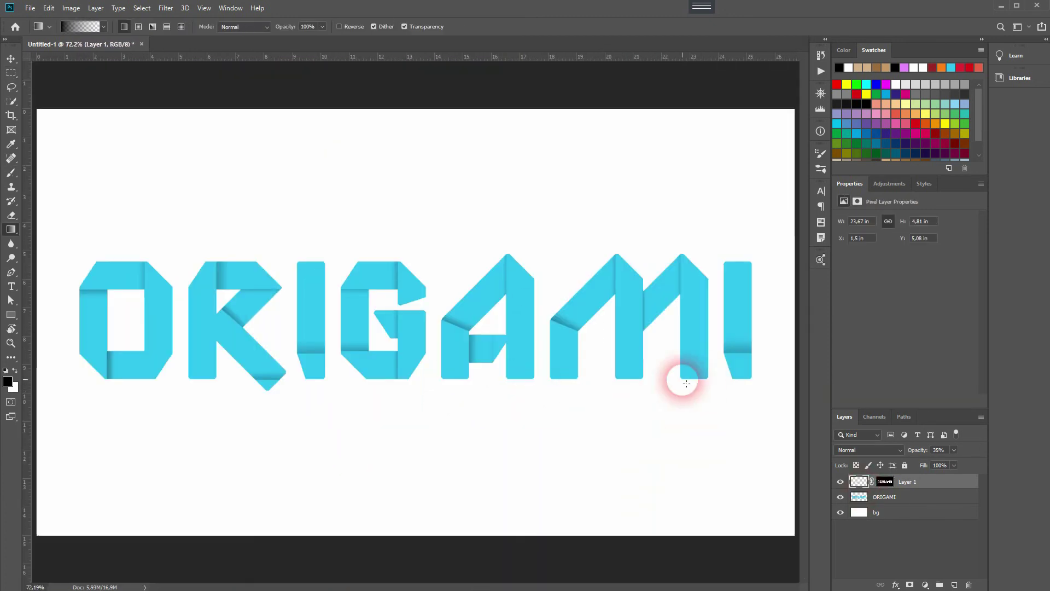